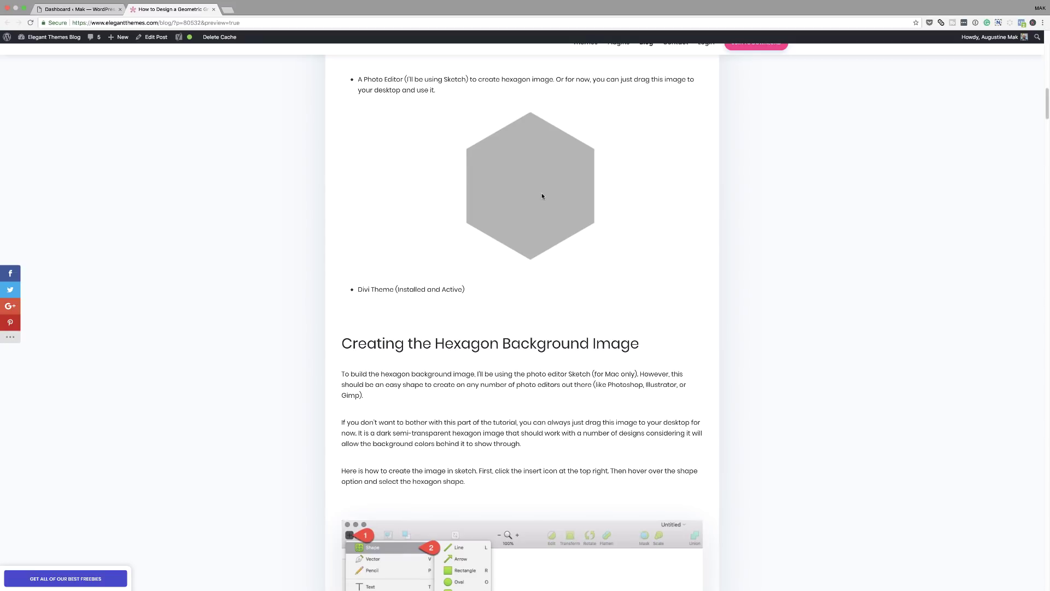
Step: Close the tutorial article and upload polygon-bg.png from the Desktop folder to the site's Media Library
{"action": "key", "text": "super+w"}
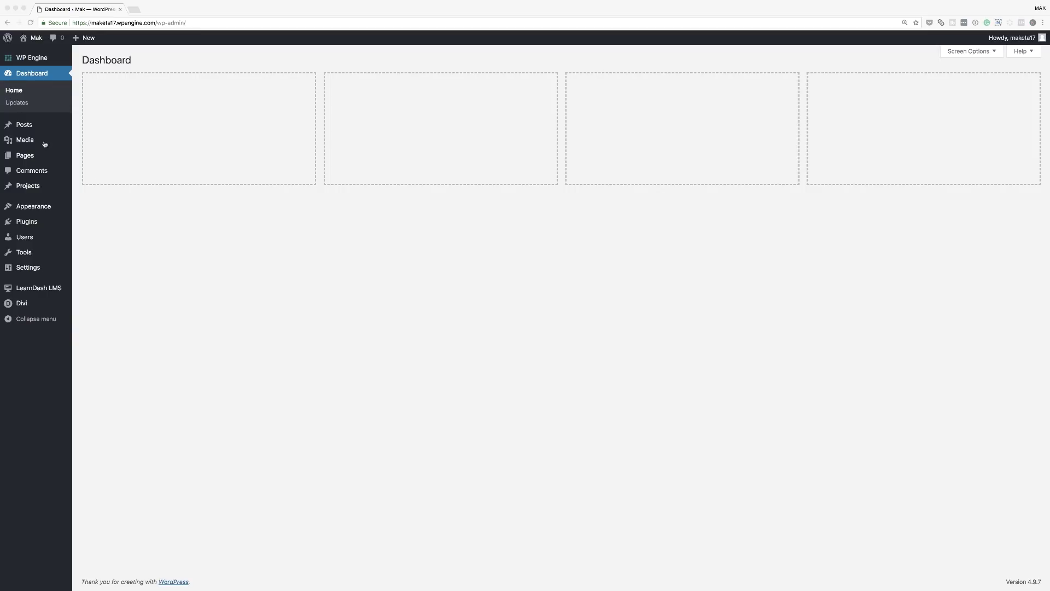
{"action": "mouse_move", "coordinate": [26, 140]}
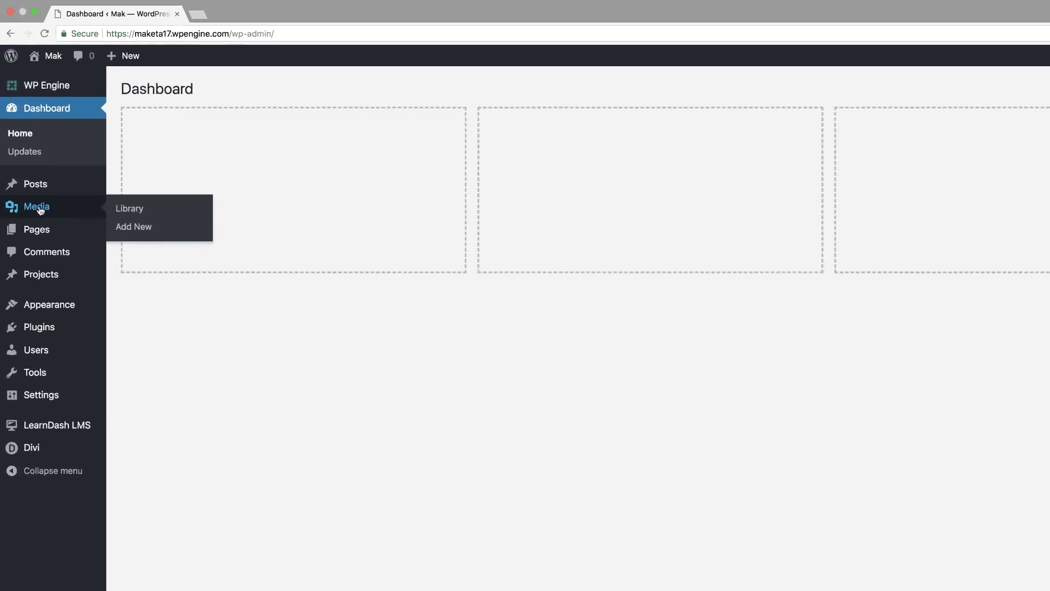
{"action": "left_click", "coordinate": [141, 221]}
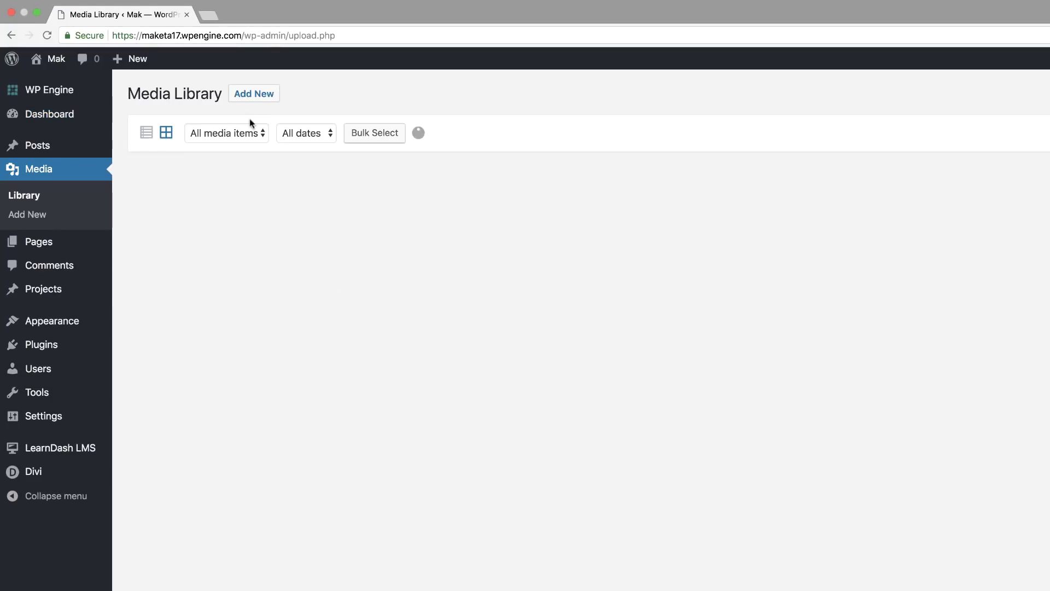
{"action": "left_click", "coordinate": [253, 93]}
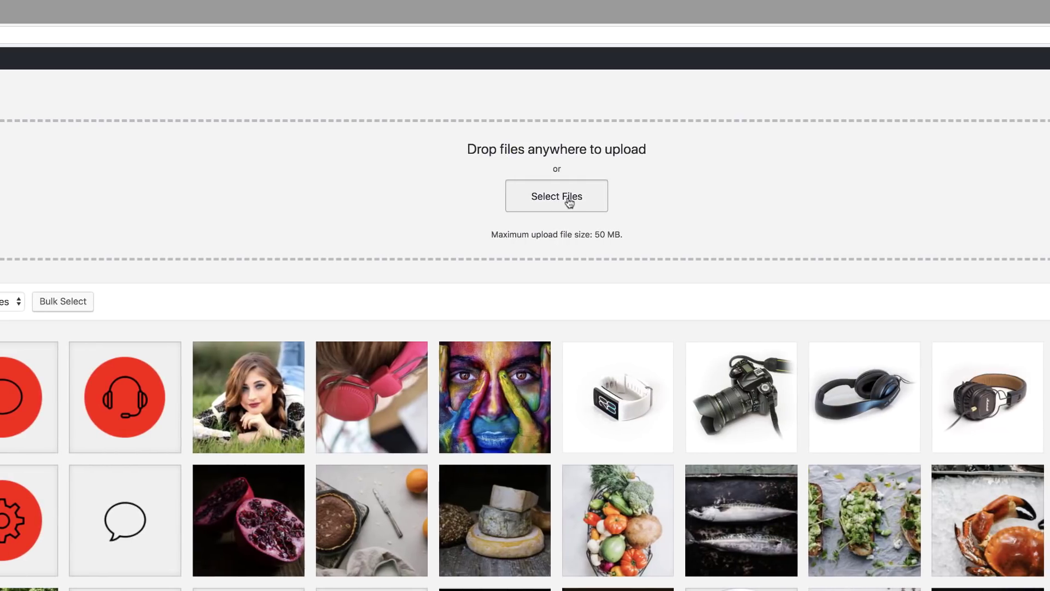
{"action": "left_click", "coordinate": [872, 198]}
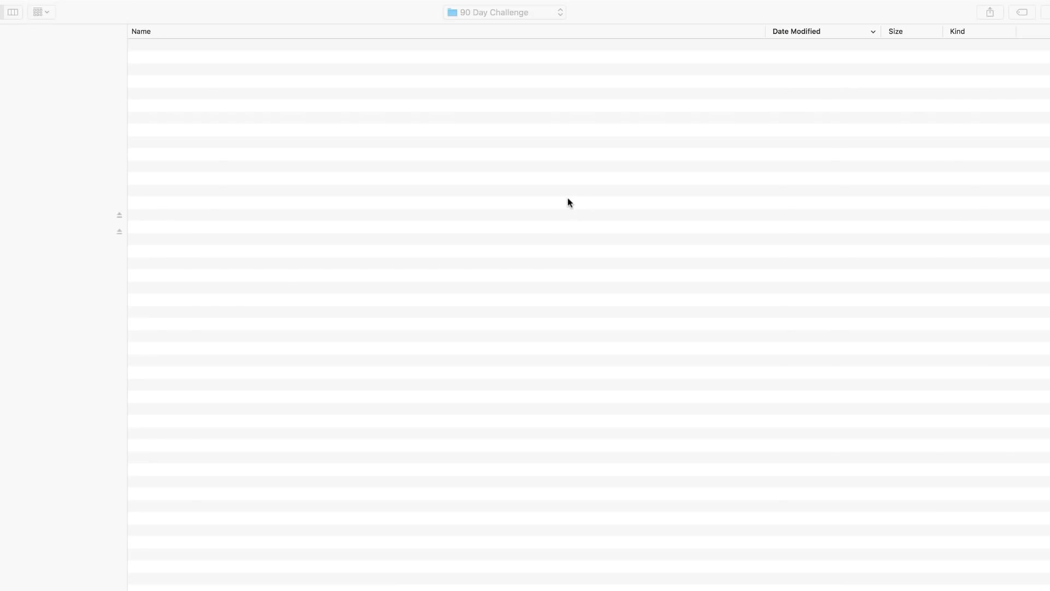
{"action": "left_click", "coordinate": [17, 64]}
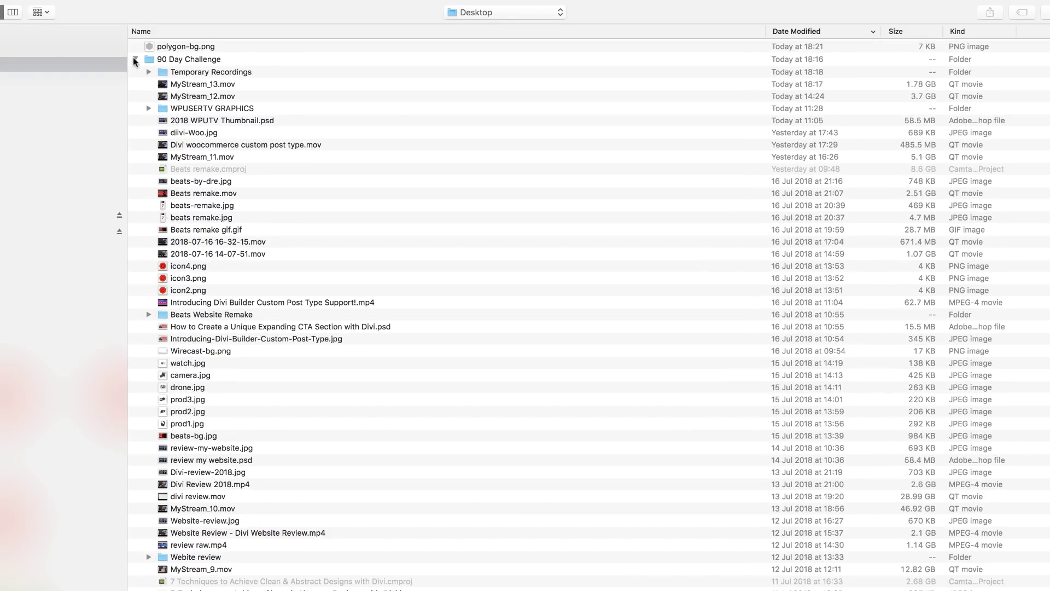
{"action": "left_click", "coordinate": [135, 59]}
{"action": "double_click", "coordinate": [209, 47]}
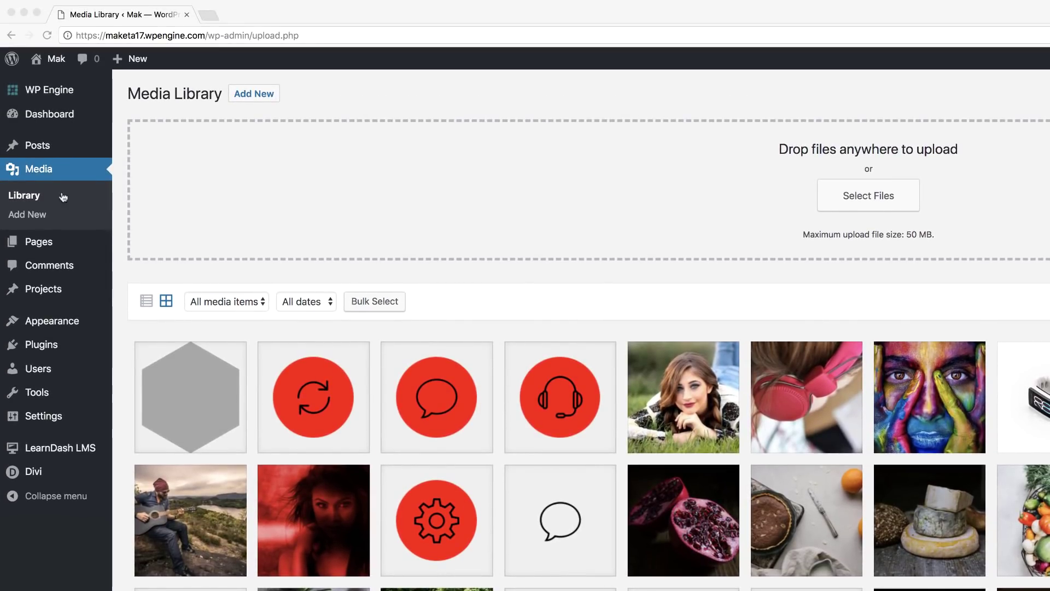
Step: Create a new page titled "Geometric Grid" and publish it
{"action": "mouse_move", "coordinate": [45, 246]}
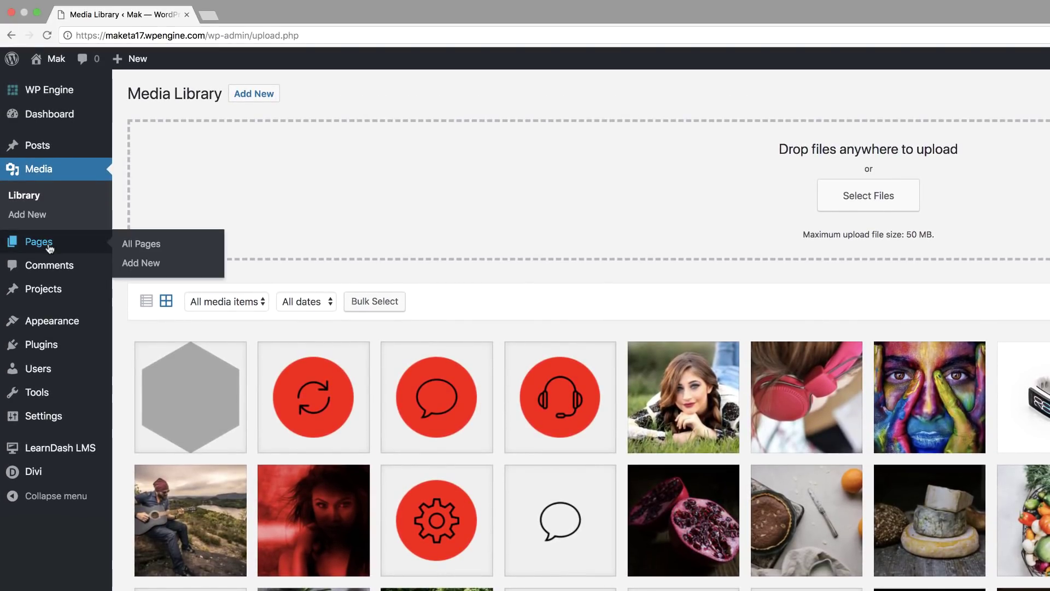
{"action": "left_click", "coordinate": [144, 265]}
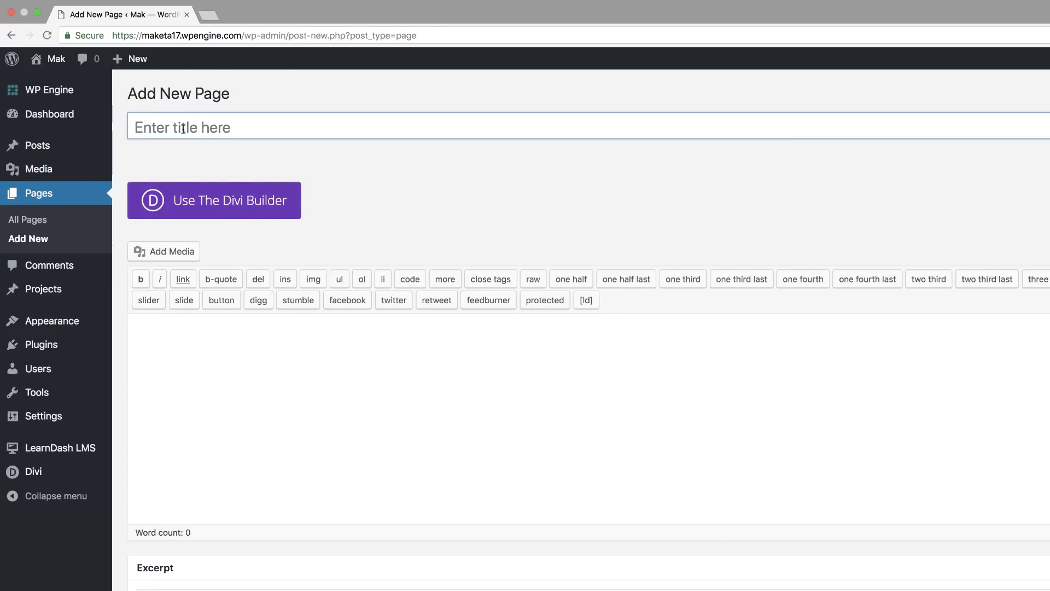
{"action": "type", "text": "Geometric Grid"}
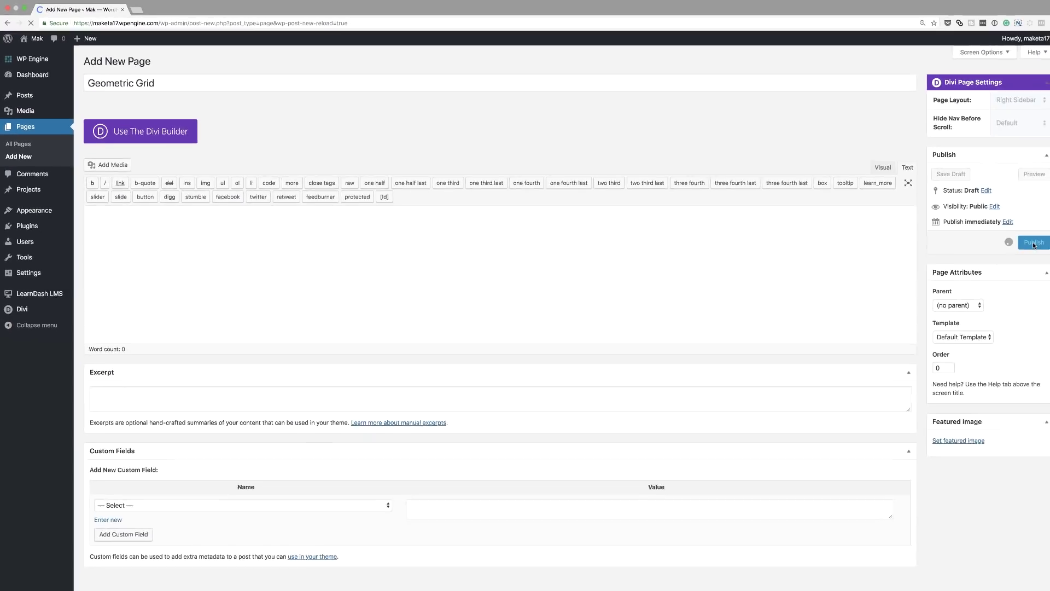
{"action": "left_click", "coordinate": [1014, 238]}
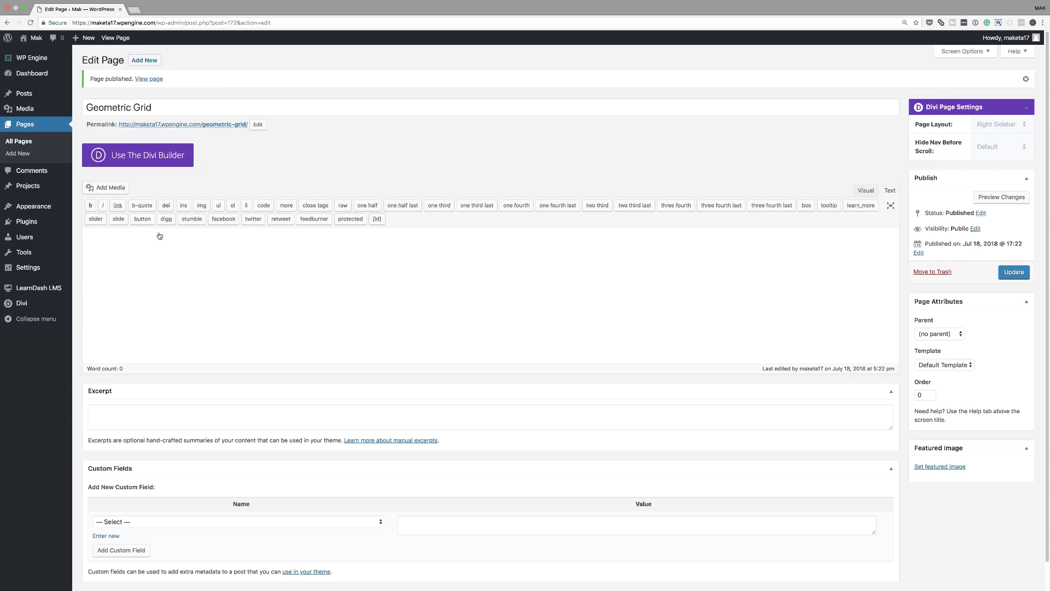
Step: Open the page in the Divi Visual Builder and insert a three-column row, dismissing the module chooser
{"action": "left_click", "coordinate": [147, 159]}
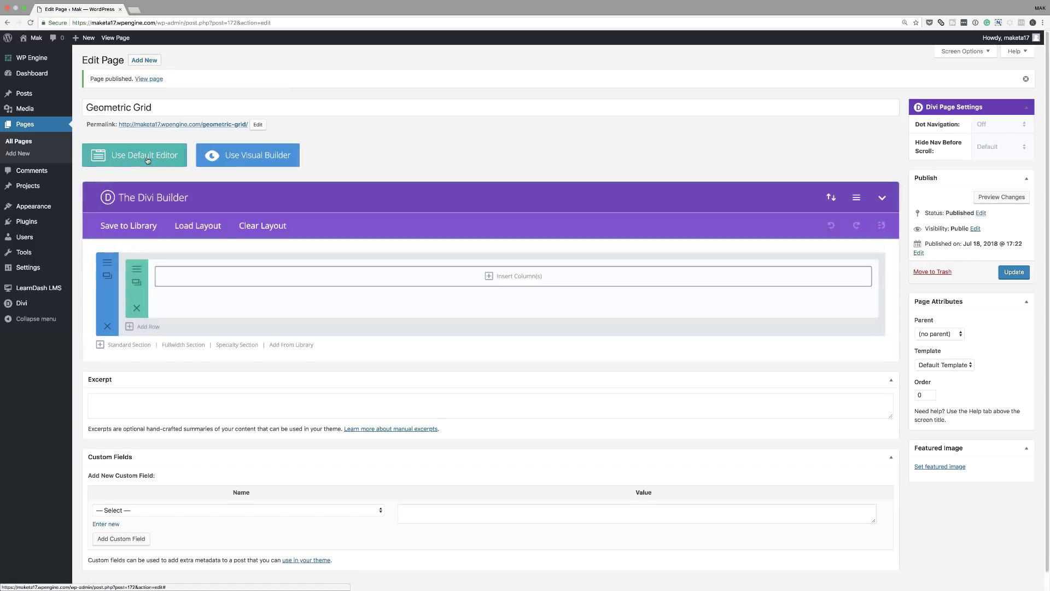
{"action": "left_click", "coordinate": [255, 158]}
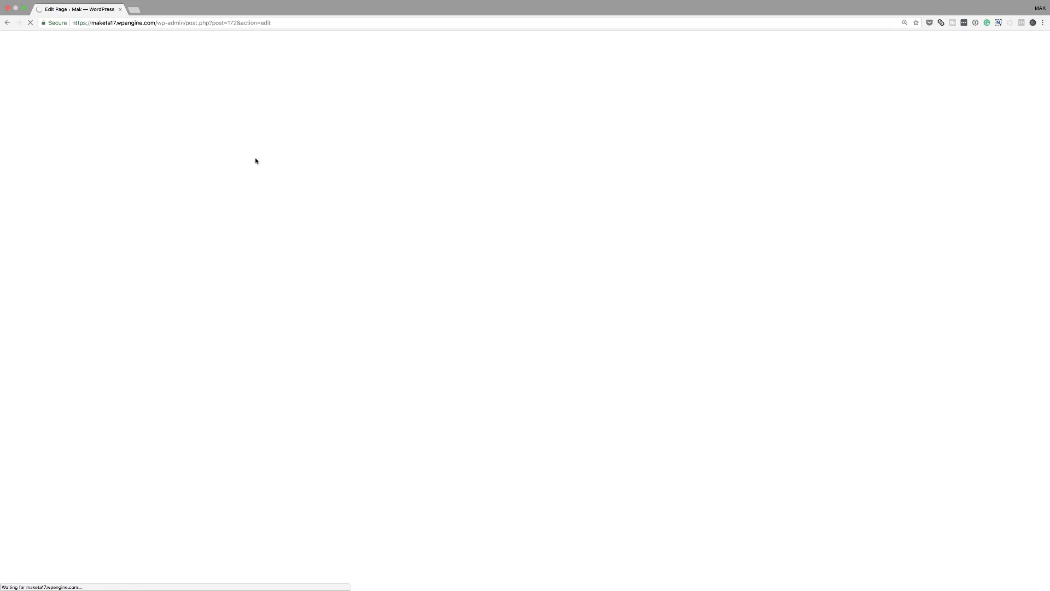
{"action": "left_click", "coordinate": [354, 327]}
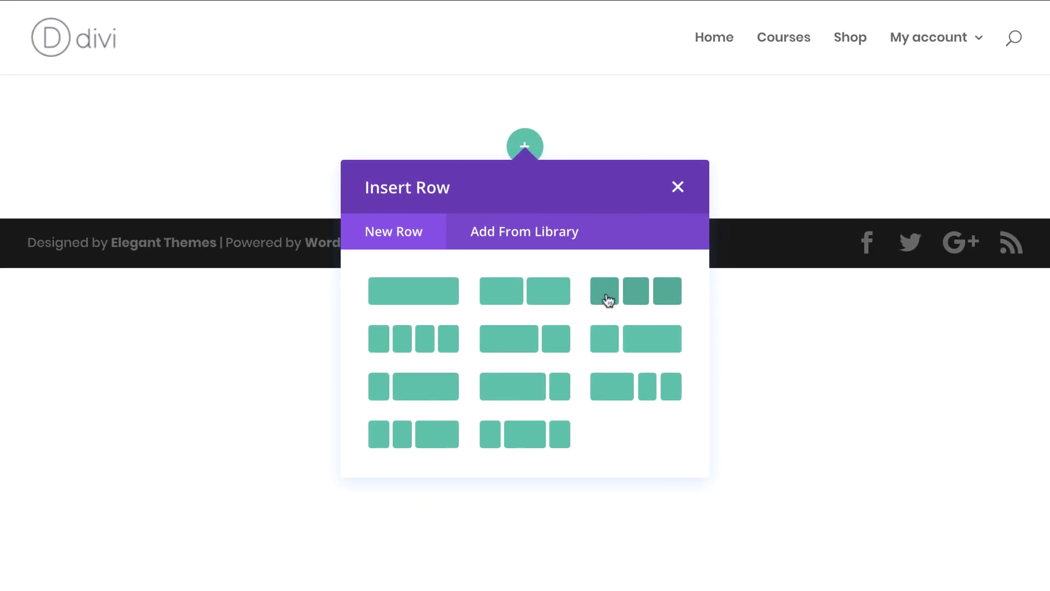
{"action": "left_click", "coordinate": [645, 295]}
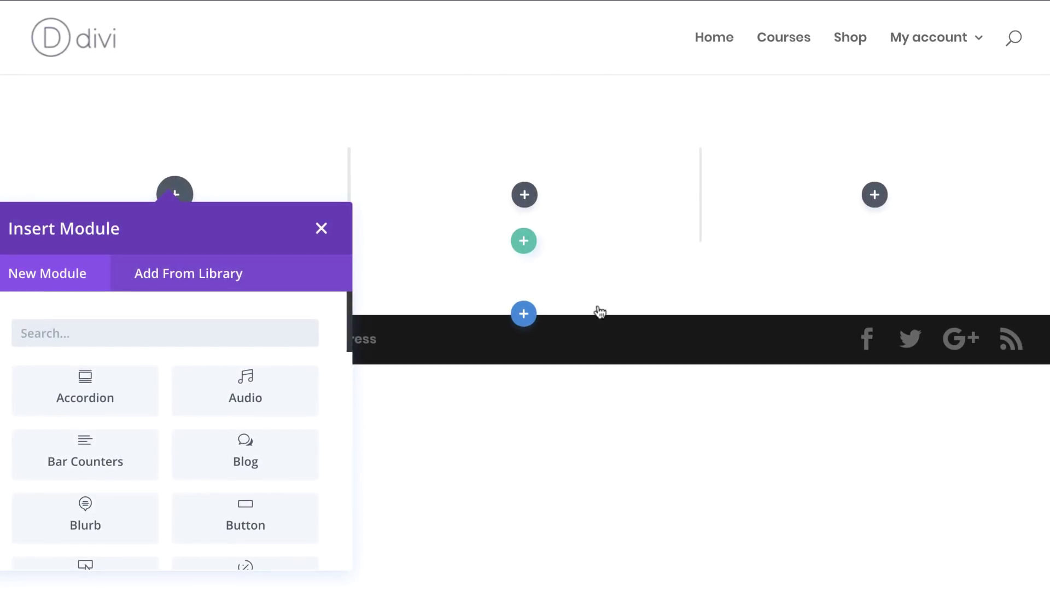
{"action": "left_click", "coordinate": [323, 227]}
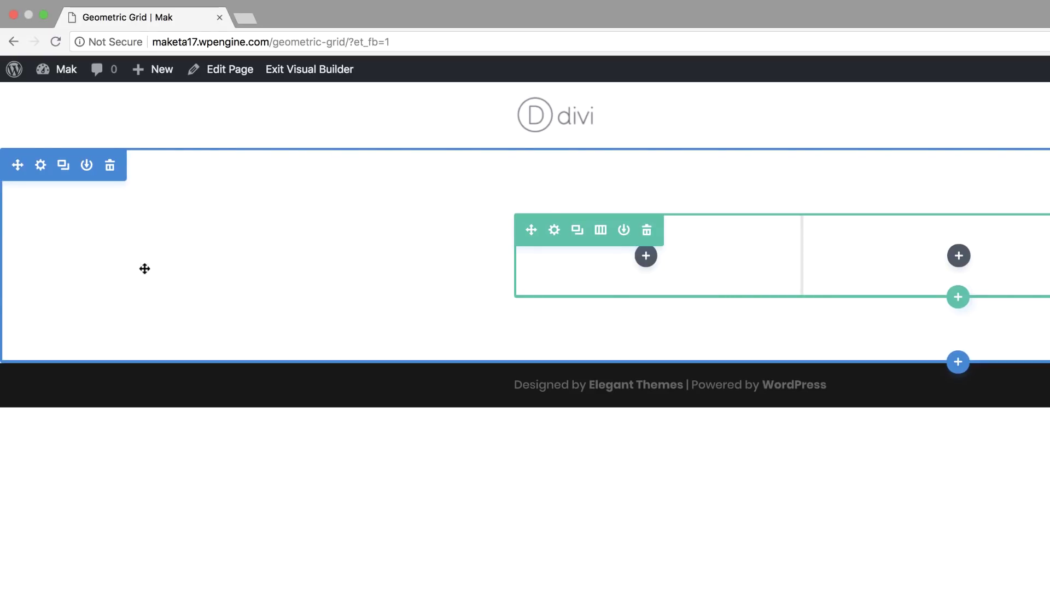
Step: Add a background gradient to the section that contains the three-column row
{"action": "left_click", "coordinate": [41, 168]}
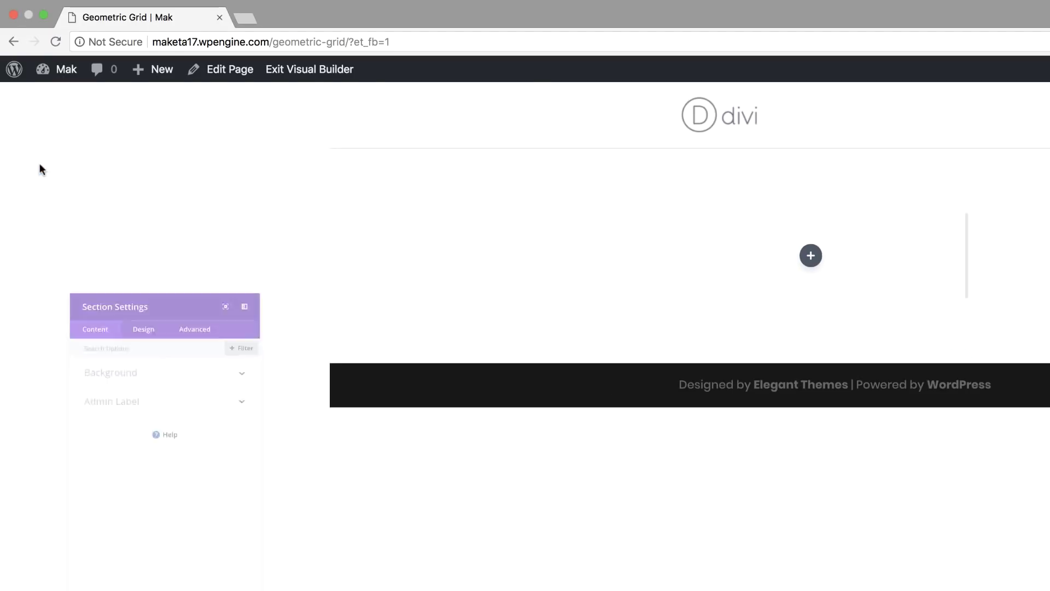
{"action": "left_click", "coordinate": [74, 221]}
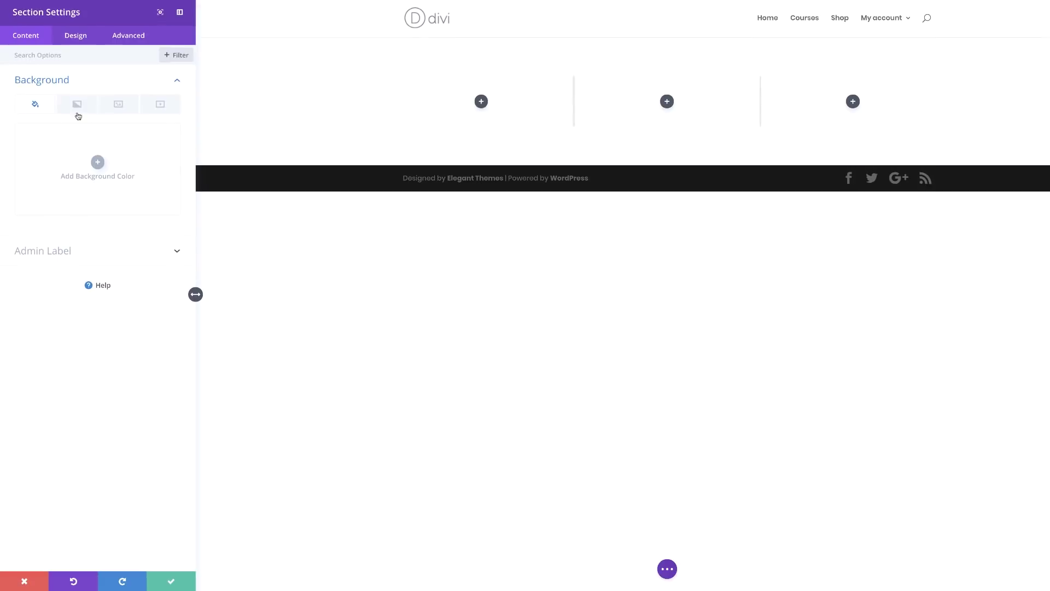
{"action": "left_click", "coordinate": [77, 108]}
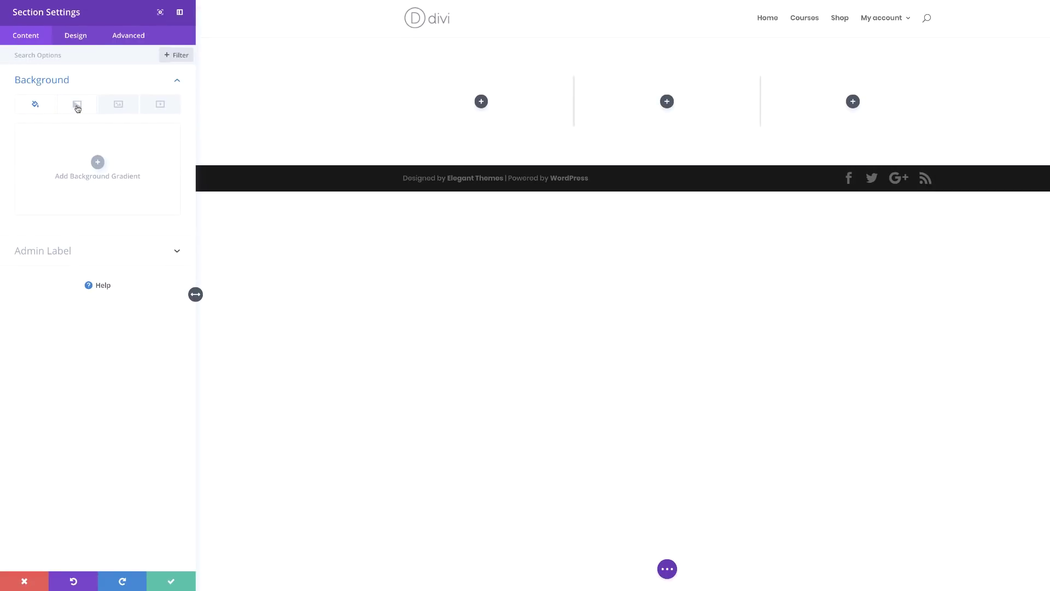
{"action": "left_click", "coordinate": [98, 163]}
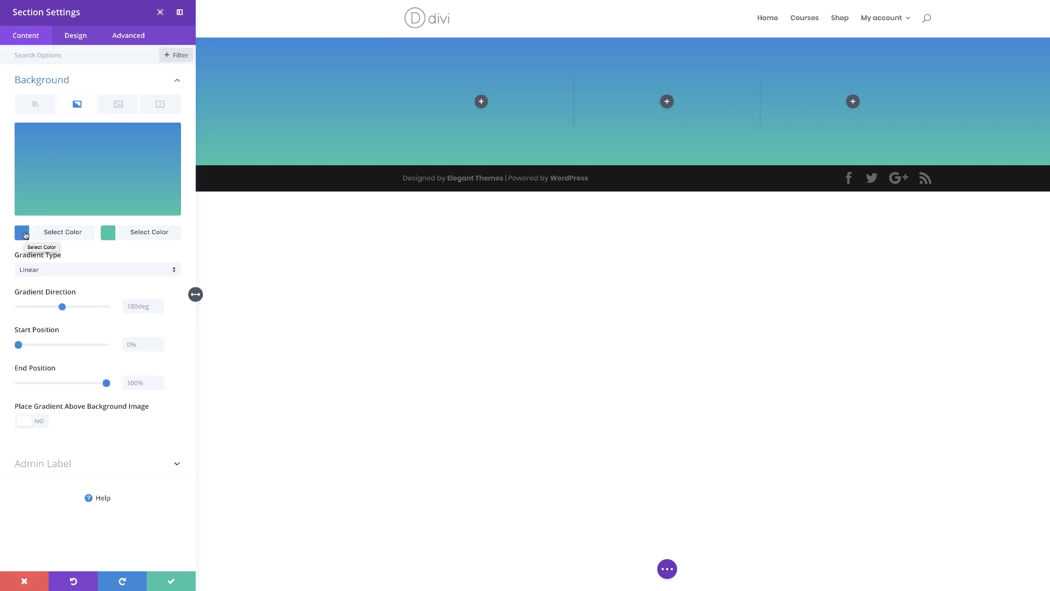
Step: Set the section gradient's second colour to rgba(0,0,0,0.6) and save the section settings
{"action": "left_click", "coordinate": [25, 234]}
{"action": "left_click_drag", "start_coordinate": [29, 136], "coordinate": [39, 136]}
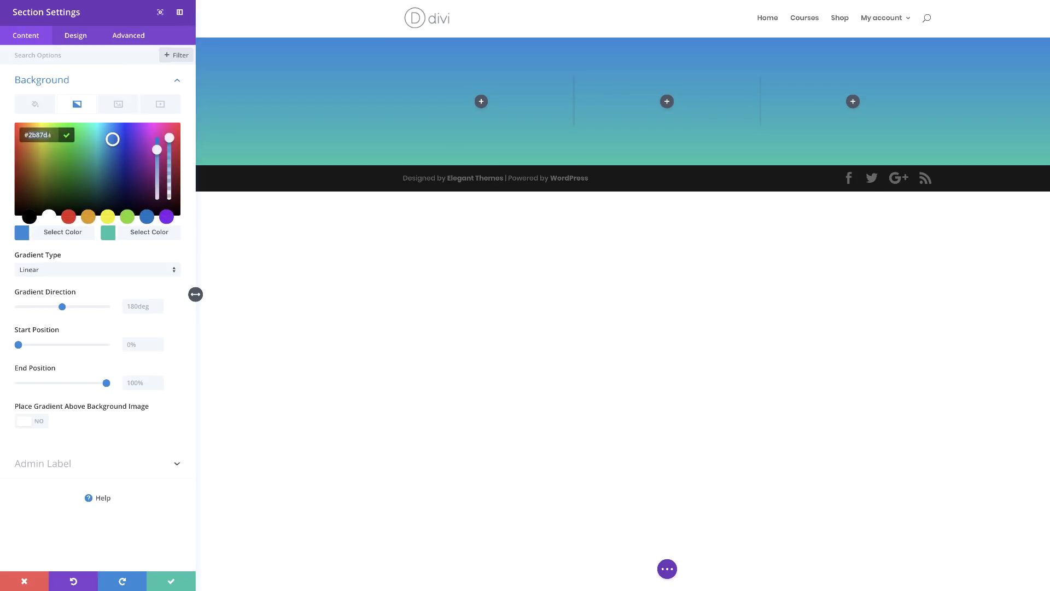
{"action": "left_click", "coordinate": [53, 135]}
{"action": "left_click", "coordinate": [108, 236]}
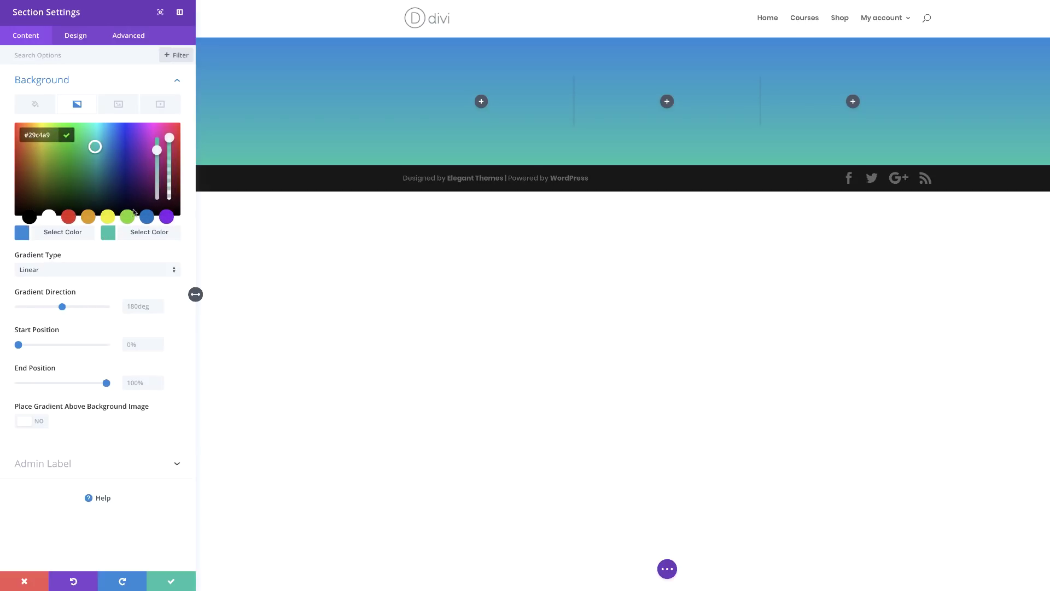
{"action": "left_click_drag", "start_coordinate": [170, 139], "coordinate": [170, 161]}
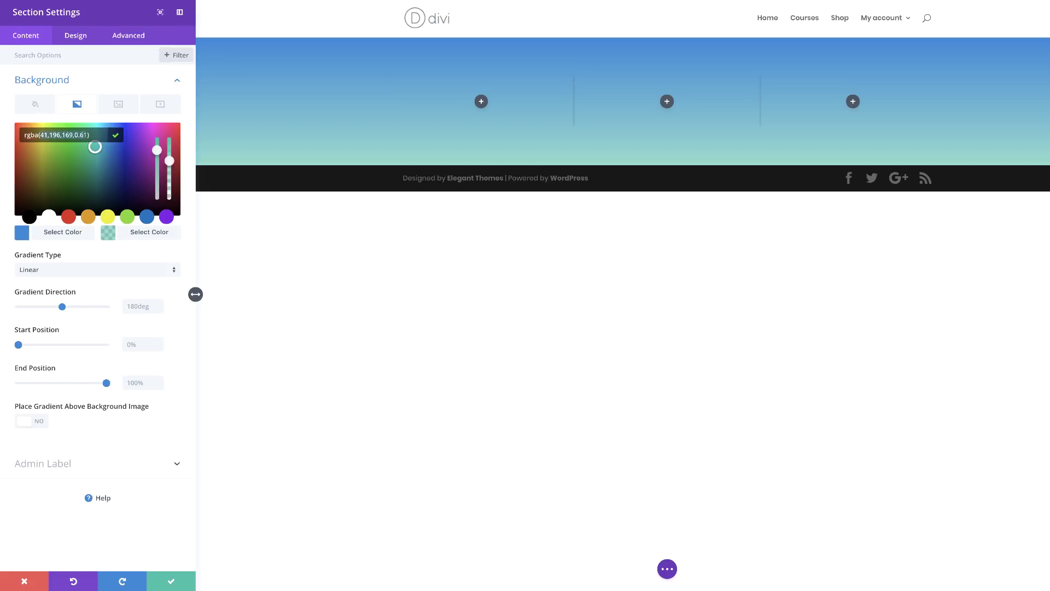
{"action": "key", "text": "ctrl+a"}
{"action": "type", "text": "rgba(0,0,0,0.6)"}
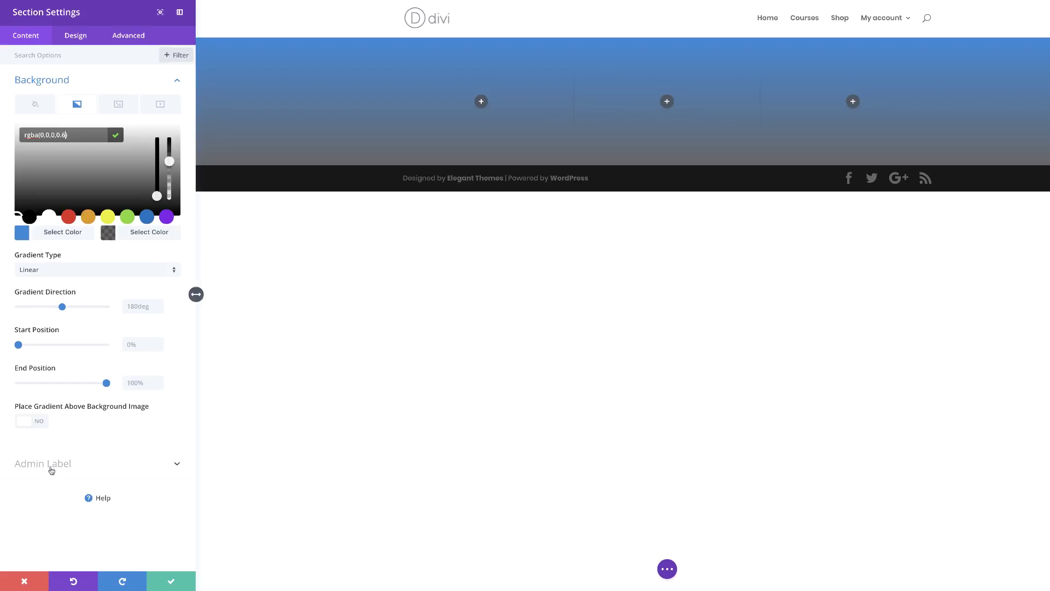
{"action": "left_click", "coordinate": [175, 581]}
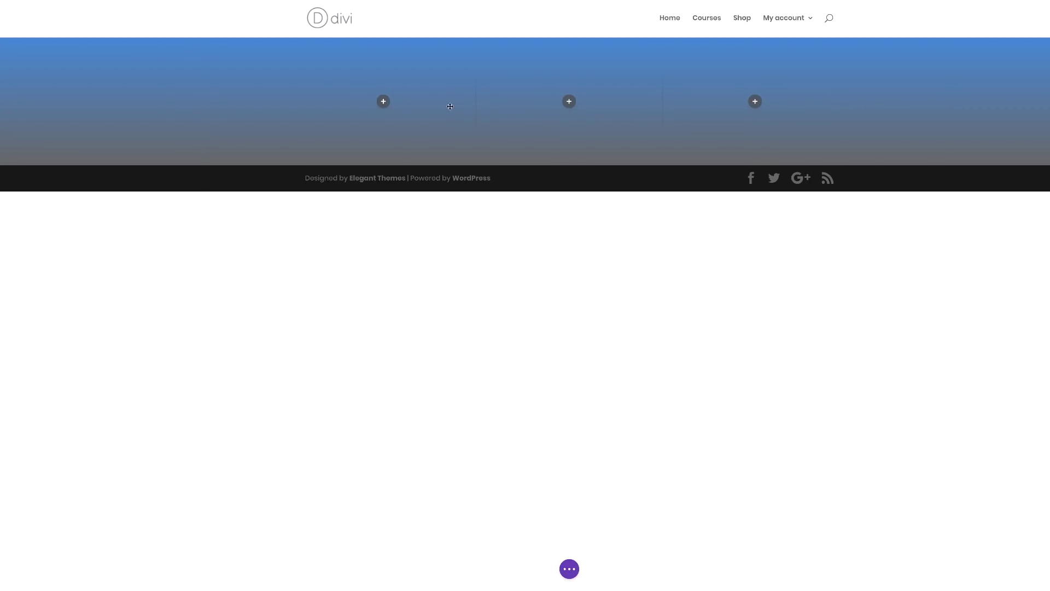
Step: Give the three-column row a custom width in percent and set it to 100%
{"action": "mouse_move", "coordinate": [326, 93]}
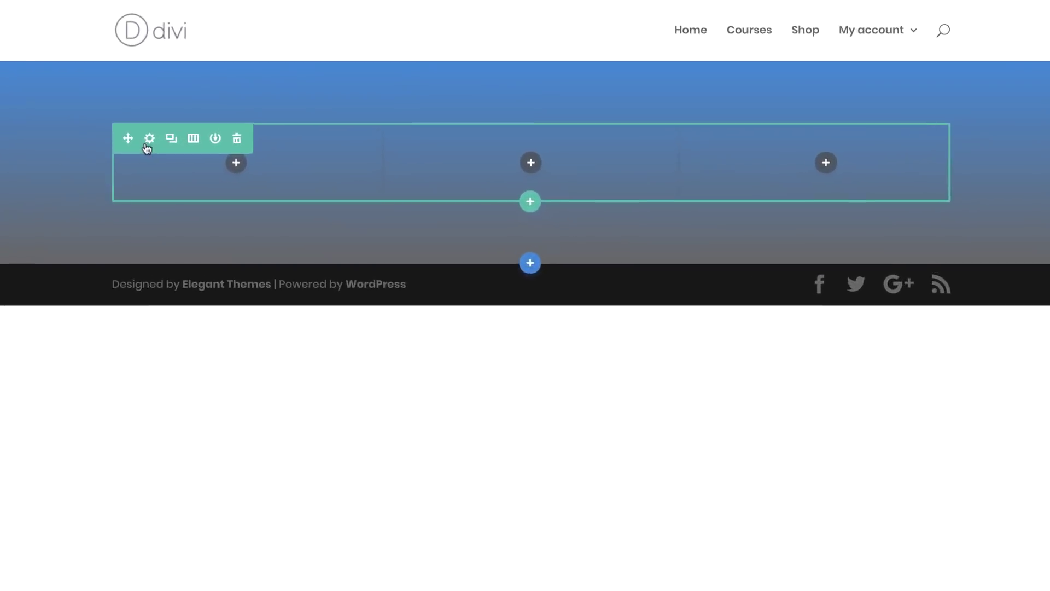
{"action": "left_click", "coordinate": [147, 141]}
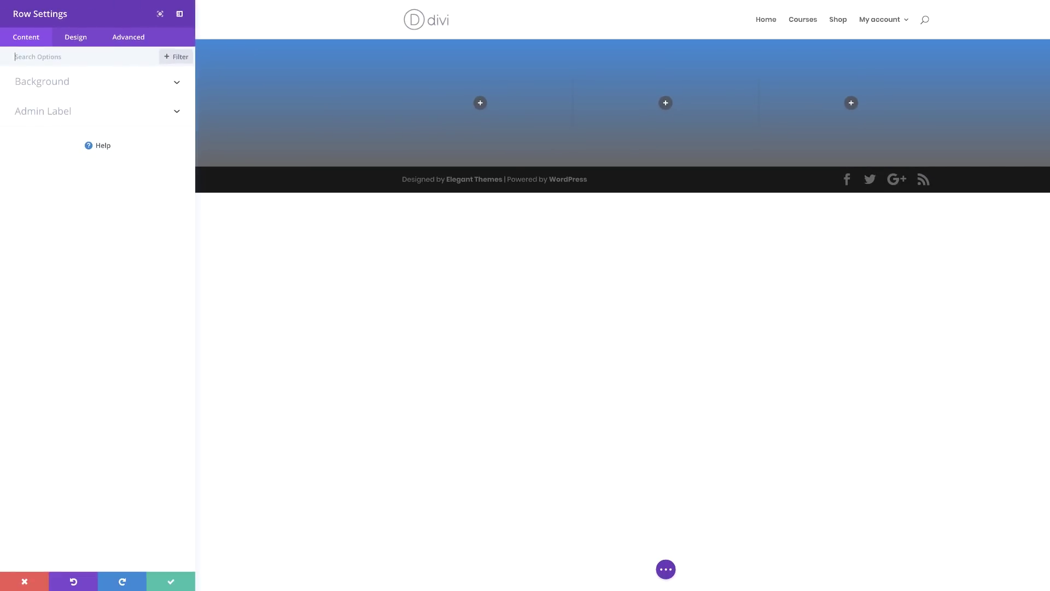
{"action": "left_click", "coordinate": [76, 43]}
{"action": "left_click", "coordinate": [39, 115]}
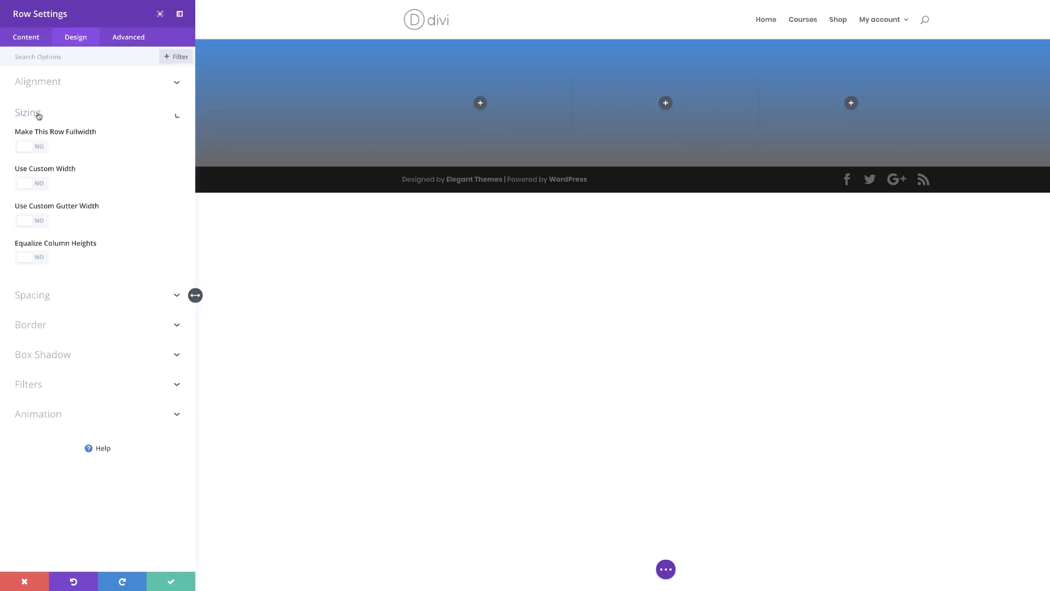
{"action": "left_click", "coordinate": [43, 188]}
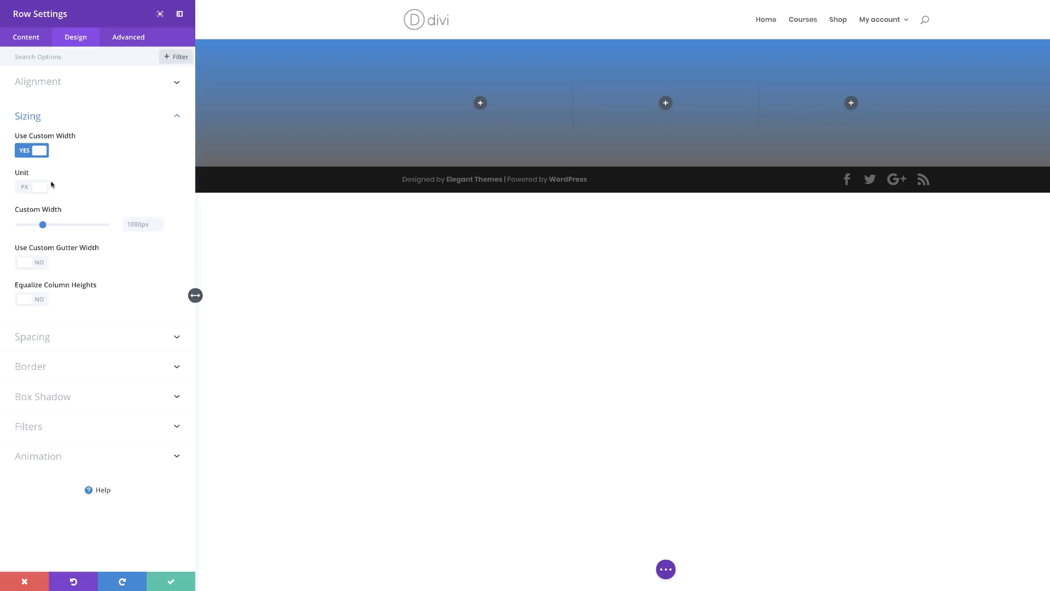
{"action": "left_click", "coordinate": [47, 188]}
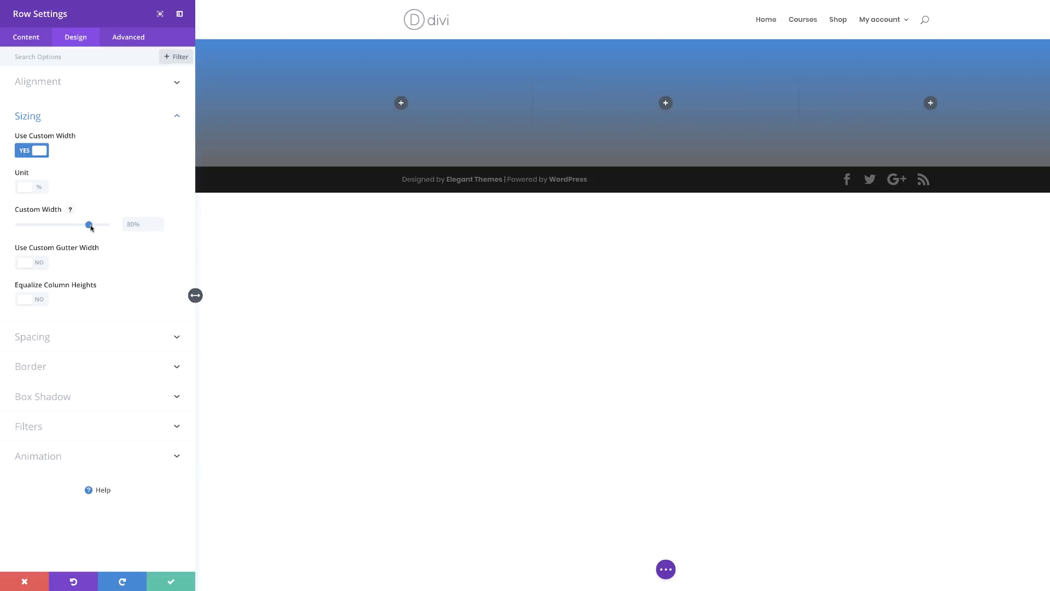
{"action": "left_click_drag", "start_coordinate": [89, 225], "coordinate": [112, 229]}
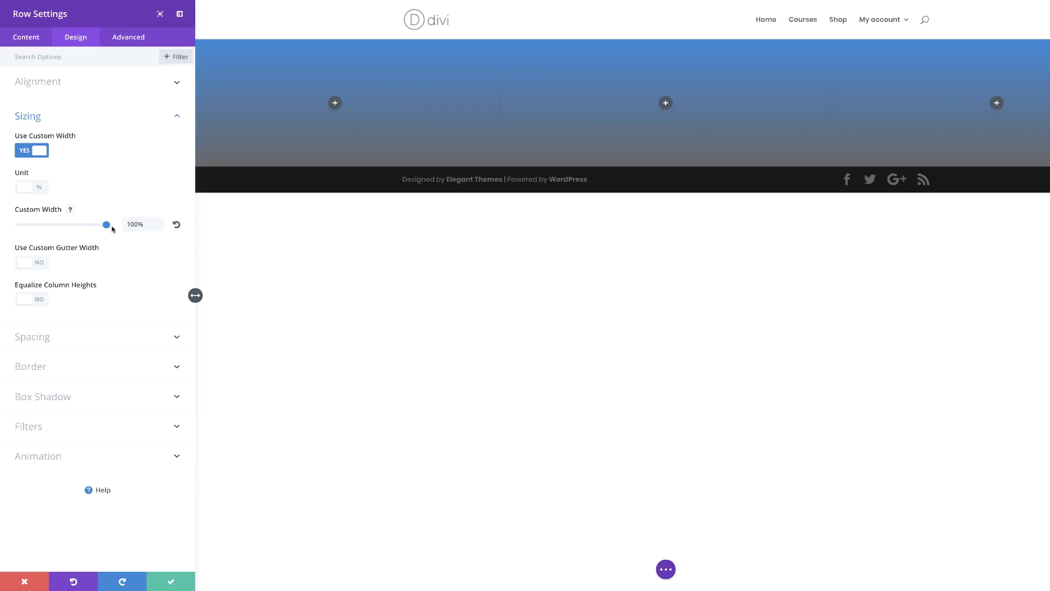
Step: Enable a custom gutter width of 2 for the row and equalize its column heights
{"action": "left_click", "coordinate": [41, 264]}
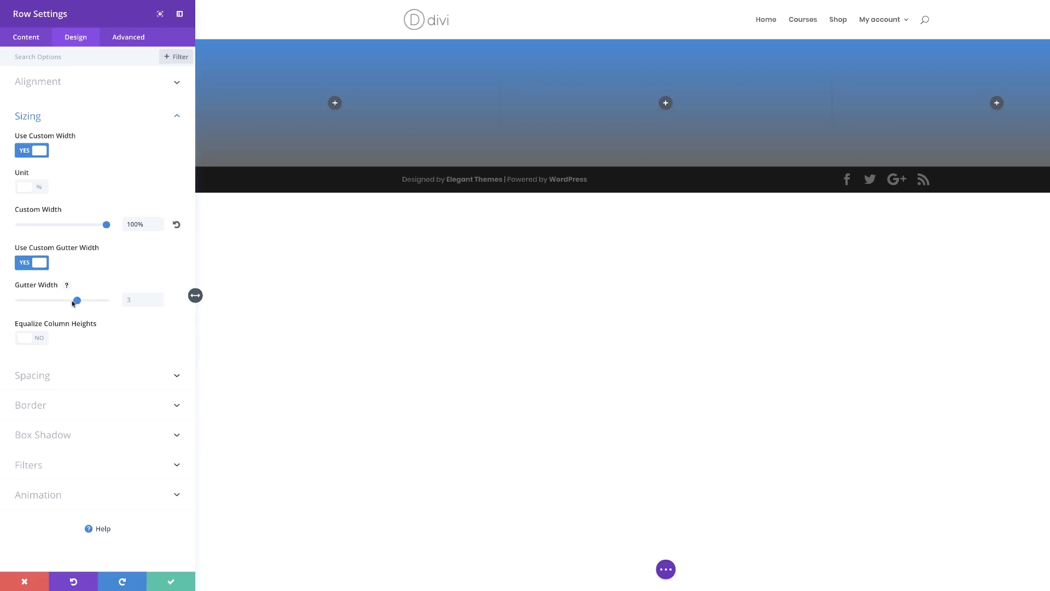
{"action": "left_click_drag", "start_coordinate": [73, 303], "coordinate": [55, 304]}
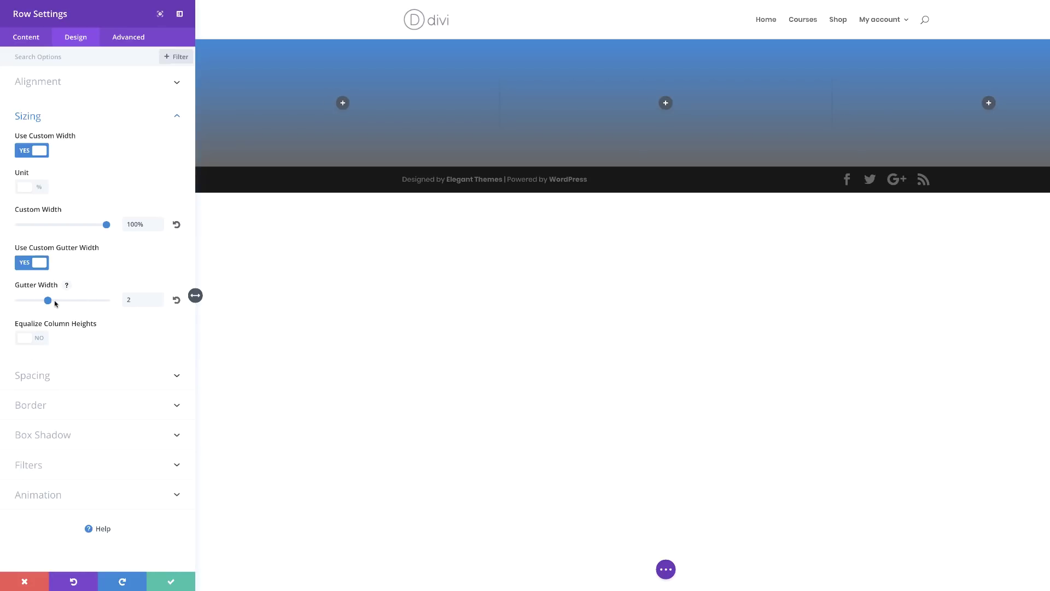
{"action": "left_click", "coordinate": [42, 342]}
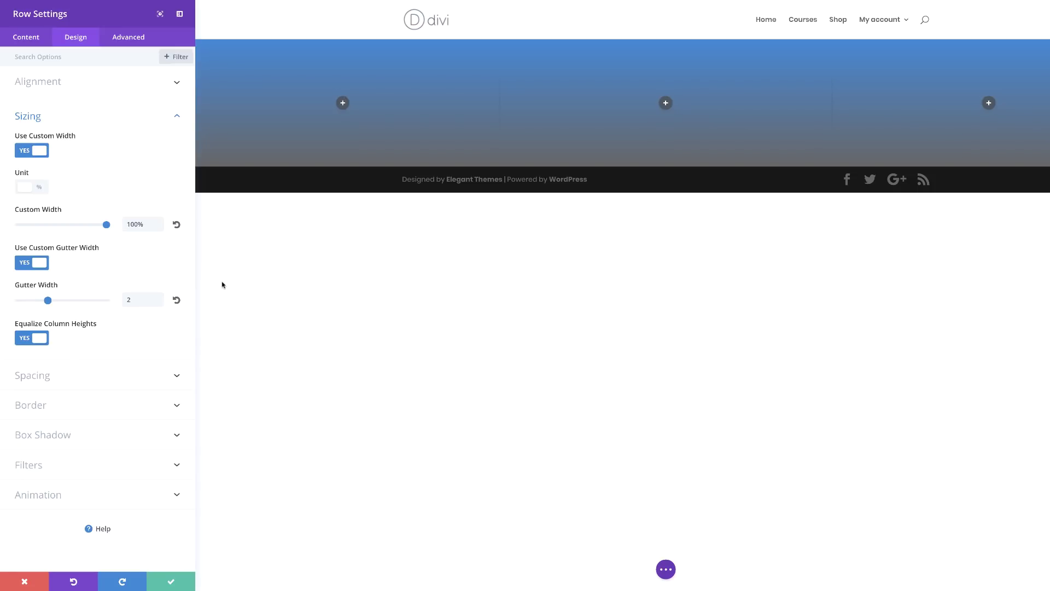
Step: Set the row's custom padding to 0px top and bottom and a linked 10% left and right
{"action": "left_click", "coordinate": [43, 378]}
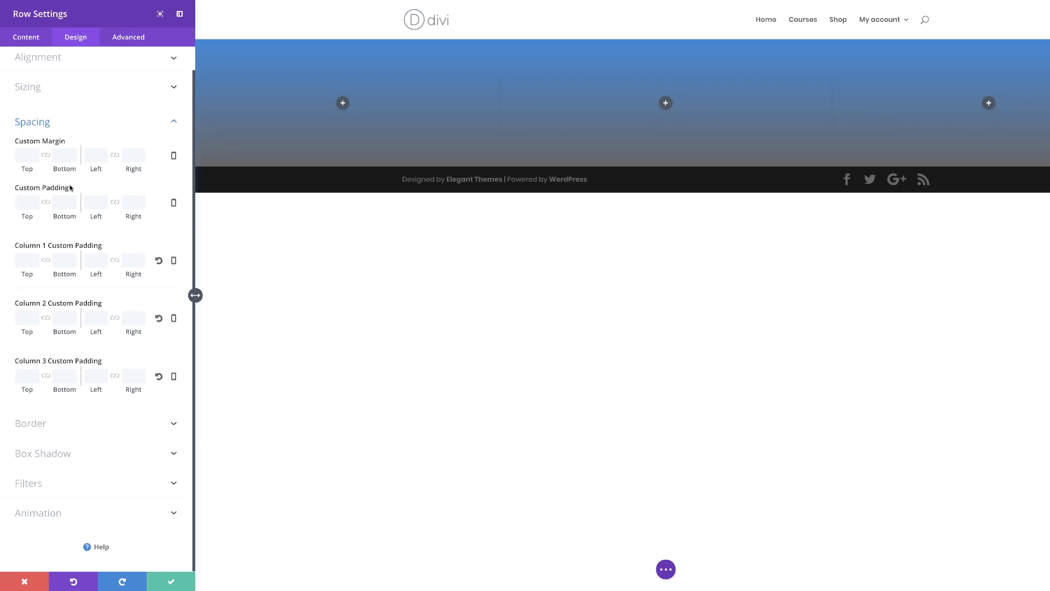
{"action": "left_click", "coordinate": [26, 200]}
{"action": "left_click", "coordinate": [26, 200]}
{"action": "type", "text": "0"}
{"action": "left_click", "coordinate": [64, 201]}
{"action": "type", "text": "0"}
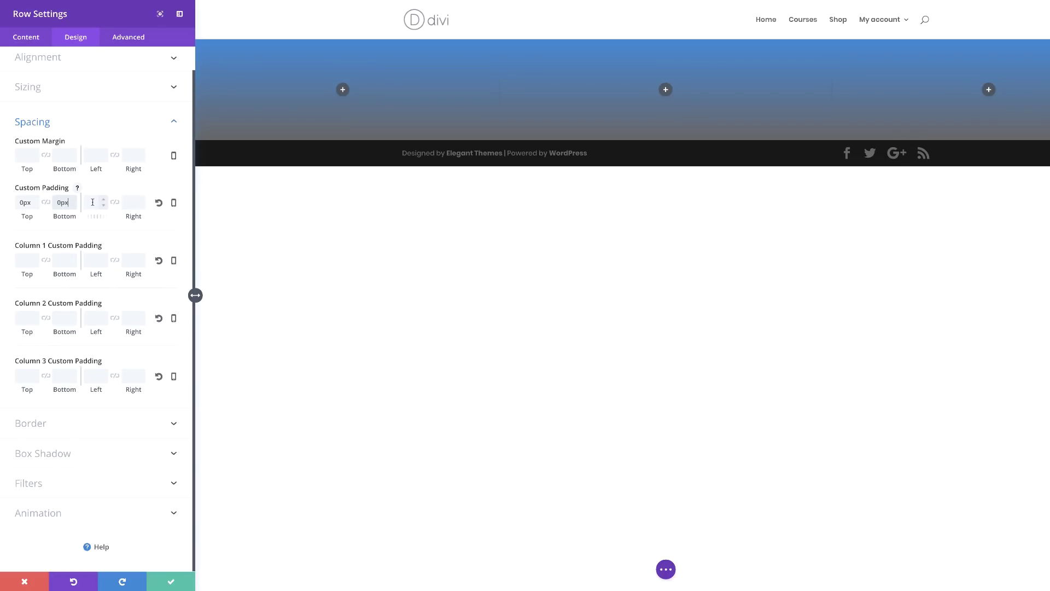
{"action": "left_click", "coordinate": [92, 202]}
{"action": "type", "text": "10%"}
{"action": "left_click", "coordinate": [115, 203]}
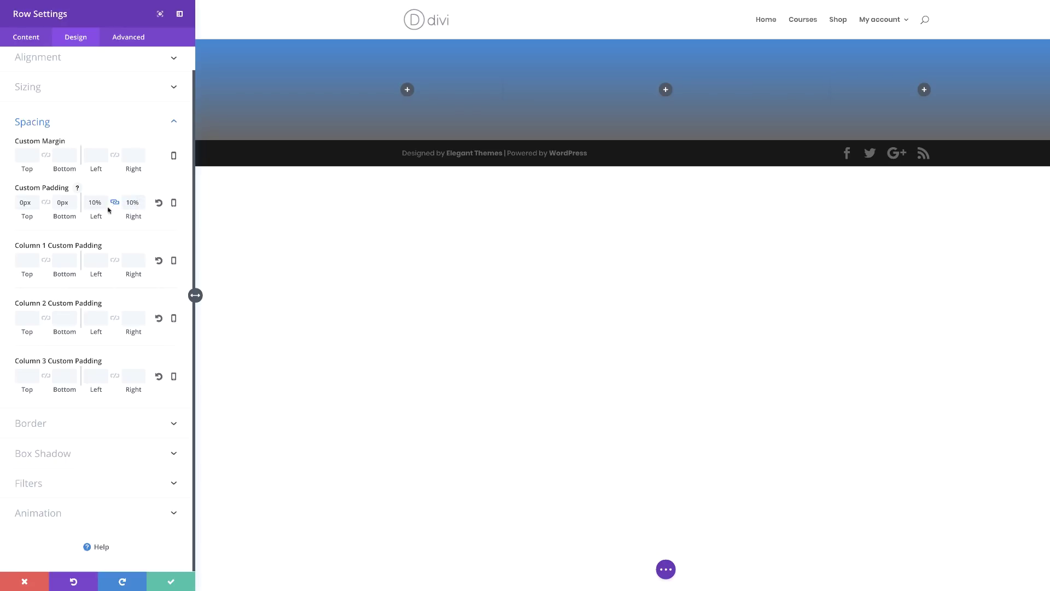
Step: Override the row's left and right padding for tablets with linked values and save the row settings
{"action": "mouse_move", "coordinate": [123, 216]}
{"action": "left_click", "coordinate": [174, 205]}
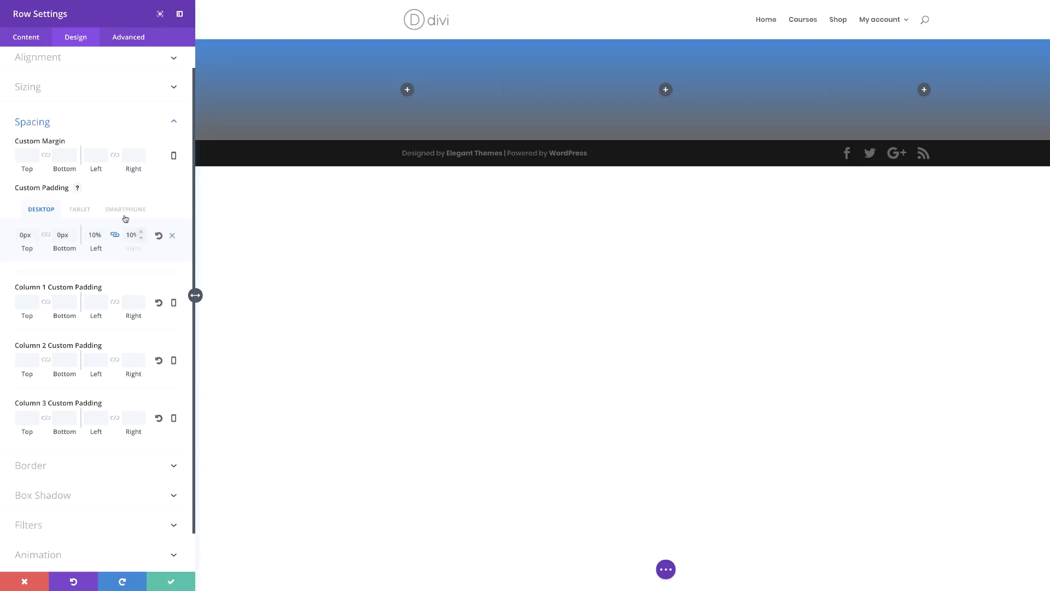
{"action": "left_click", "coordinate": [79, 210]}
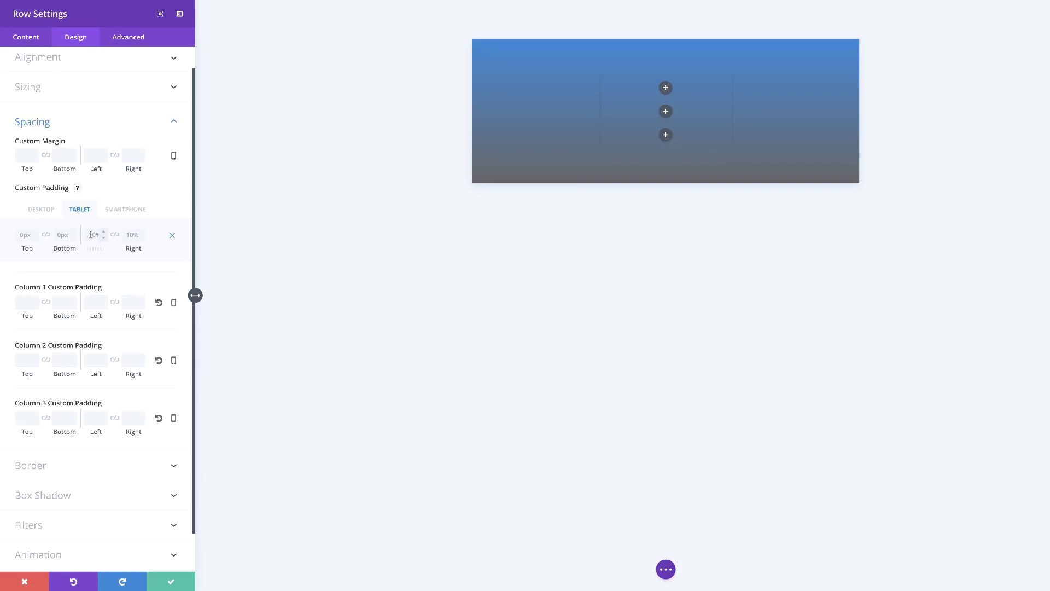
{"action": "left_click", "coordinate": [91, 235]}
{"action": "key", "text": "BackSpace"}
{"action": "left_click", "coordinate": [114, 236]}
{"action": "left_click", "coordinate": [170, 580]}
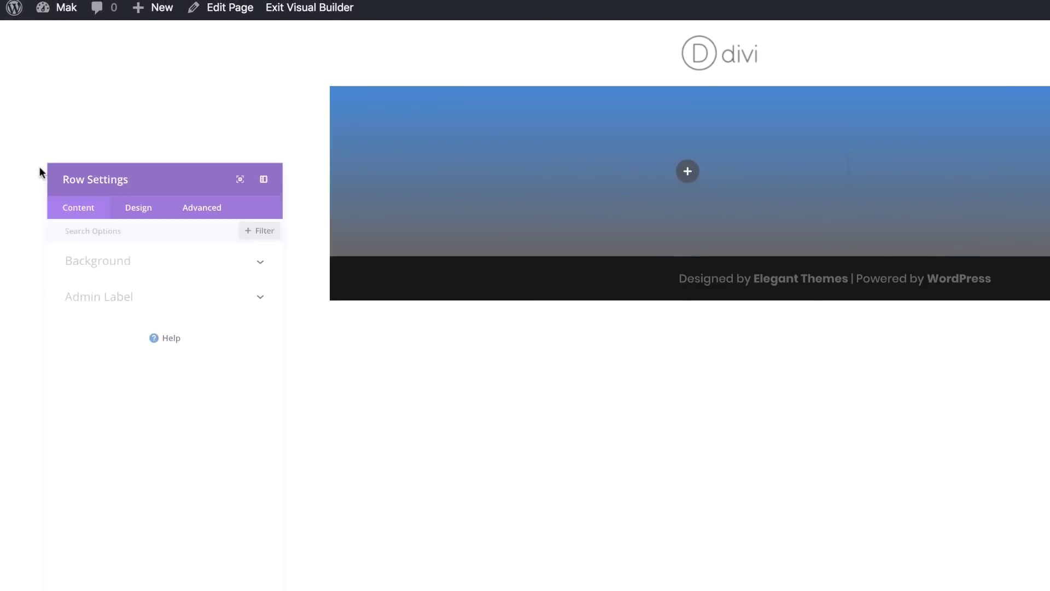
Step: Set the grey hexagon from the media library as the row's column 1 background image
{"action": "left_click", "coordinate": [70, 163]}
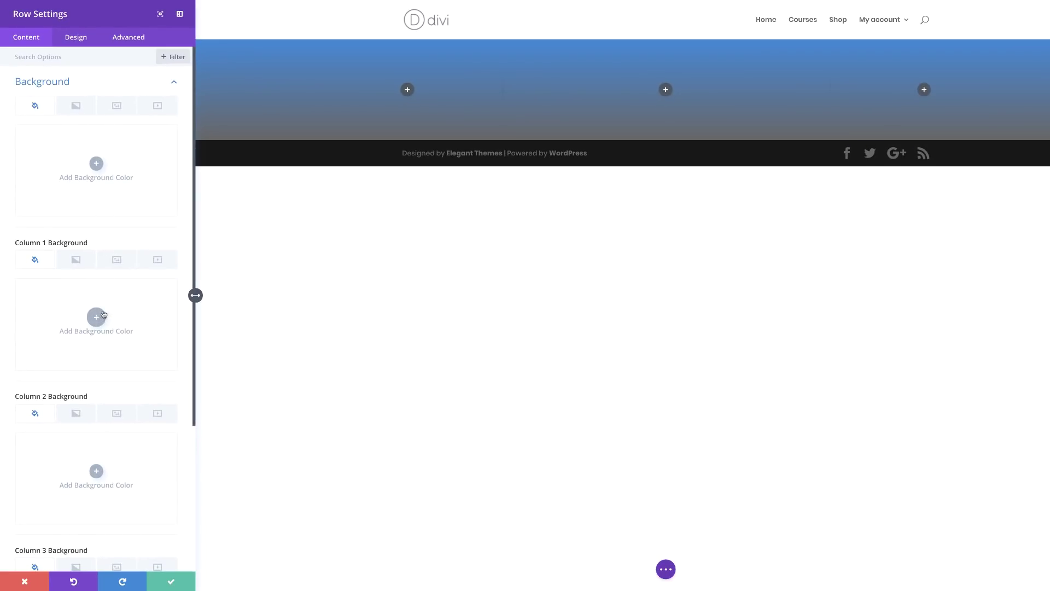
{"action": "left_click", "coordinate": [116, 259]}
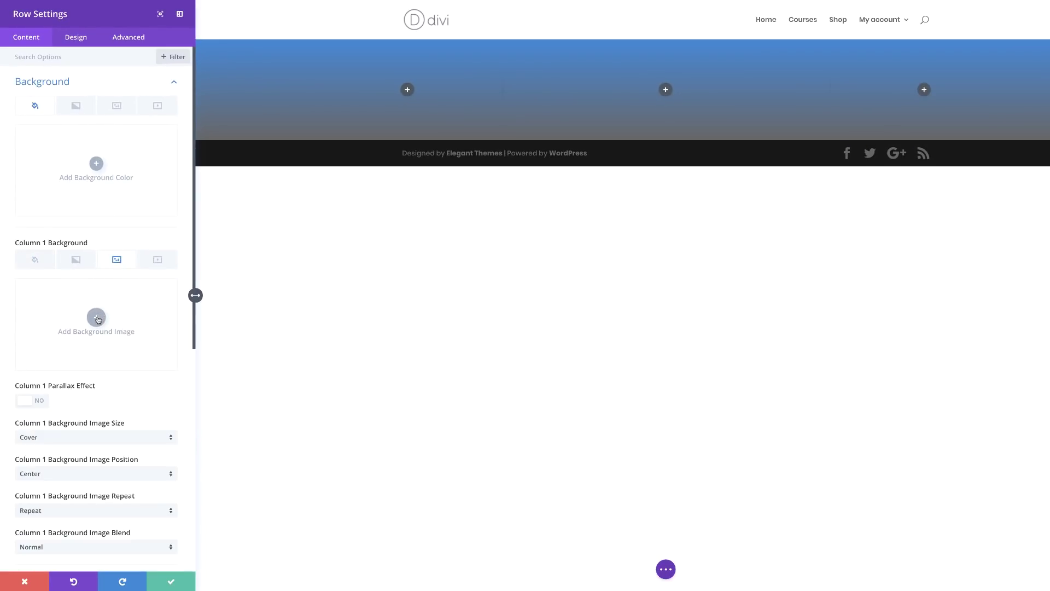
{"action": "left_click", "coordinate": [97, 318]}
{"action": "left_click", "coordinate": [209, 34]}
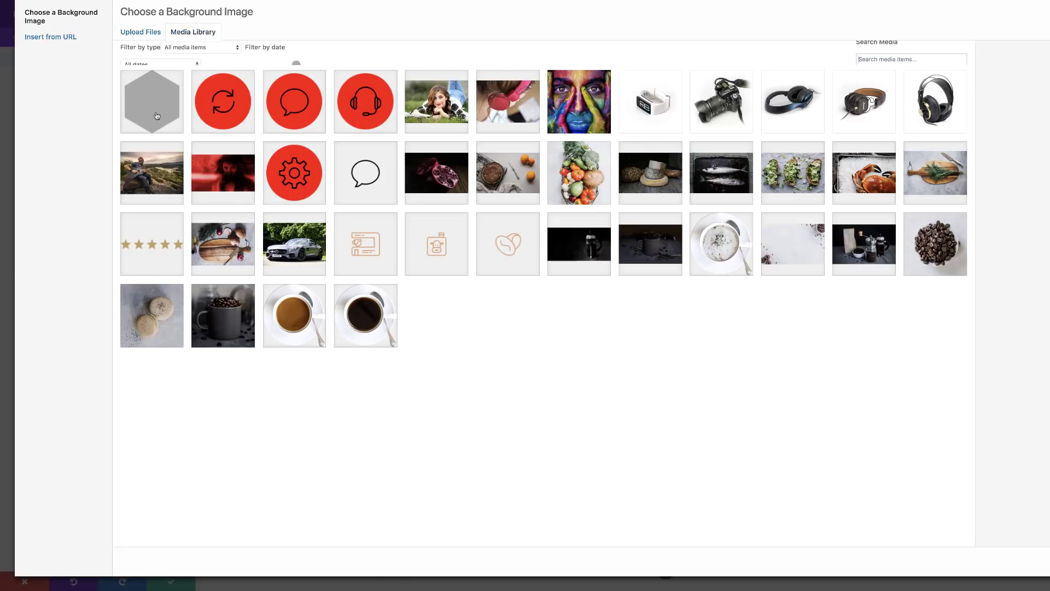
{"action": "left_click", "coordinate": [155, 112]}
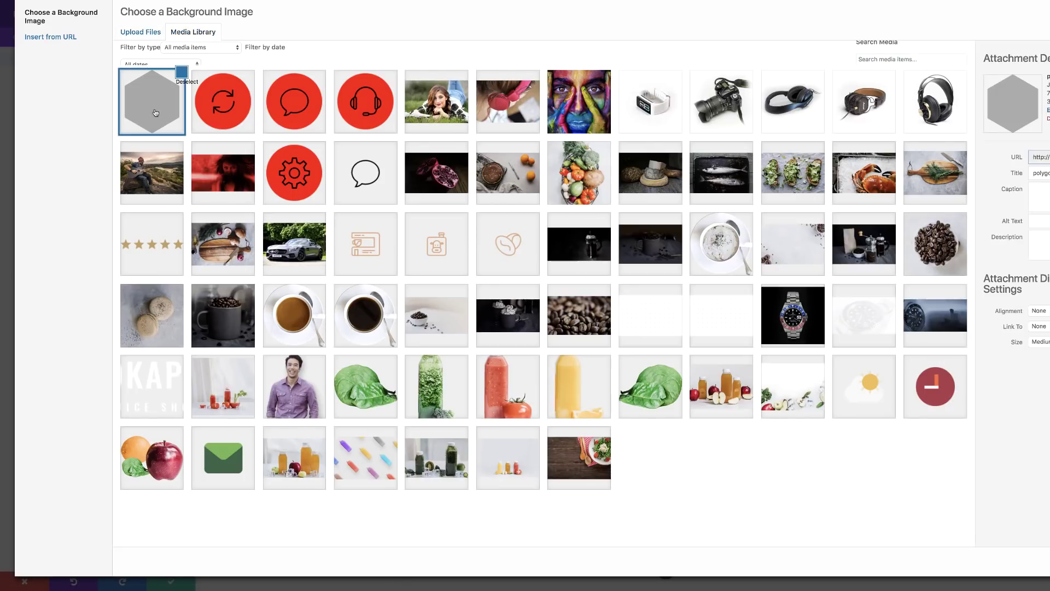
{"action": "left_click", "coordinate": [1012, 560]}
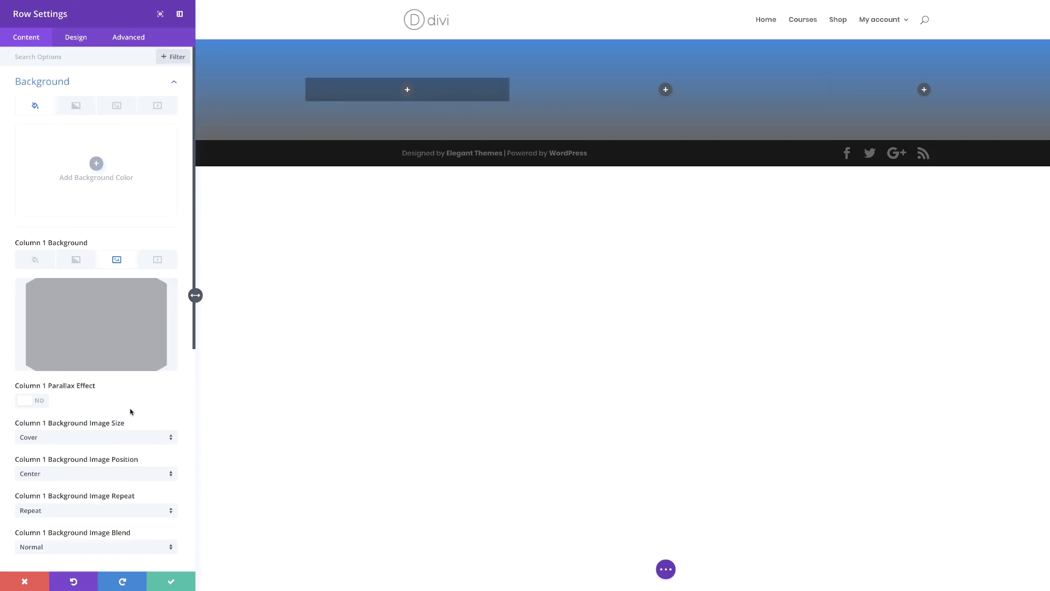
Step: Set the column 1 background image size to Actual Size and its repeat to No Repeat
{"action": "left_click", "coordinate": [66, 439]}
{"action": "left_click", "coordinate": [59, 480]}
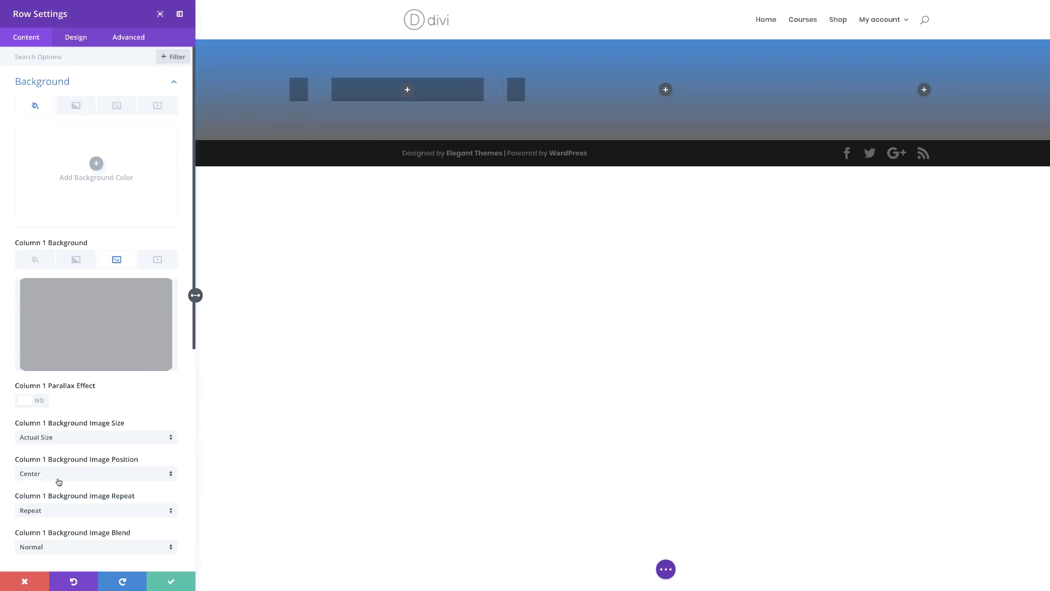
{"action": "left_click", "coordinate": [76, 512]}
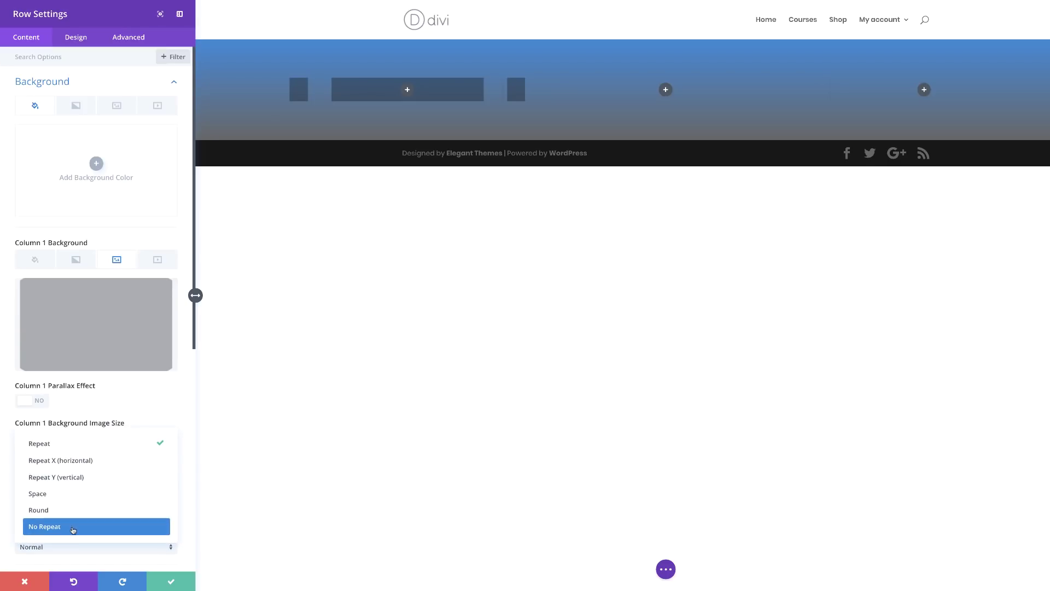
{"action": "left_click", "coordinate": [74, 526]}
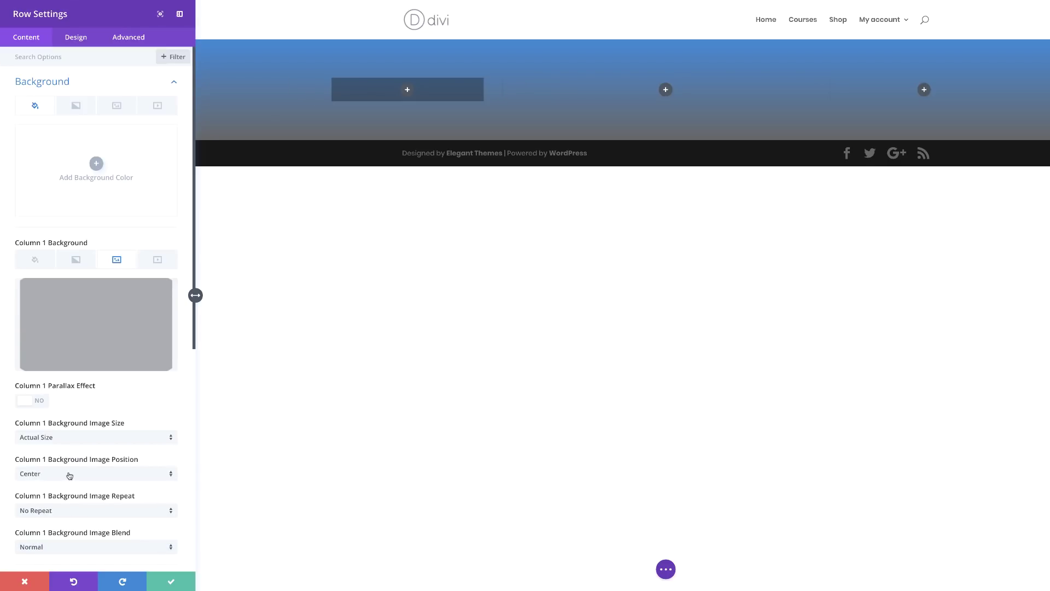
Step: Give columns 2 and 3 the same hexagon background with Actual Size and No Repeat, and save the row settings
{"action": "scroll", "coordinate": [95, 475], "scroll_direction": "down", "scroll_amount": 3}
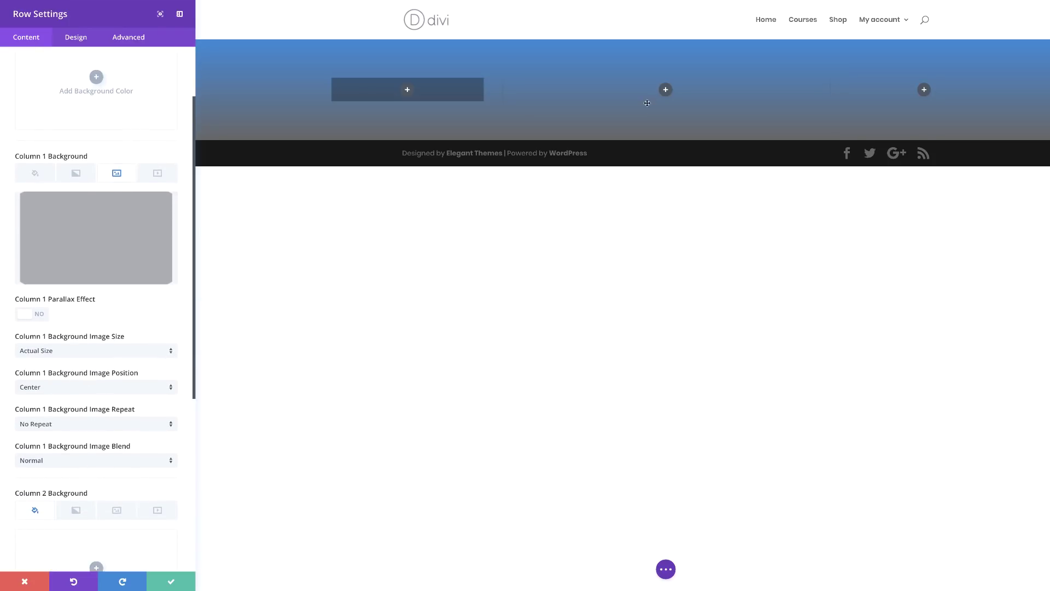
{"action": "scroll", "coordinate": [188, 295], "scroll_direction": "down", "scroll_amount": 10}
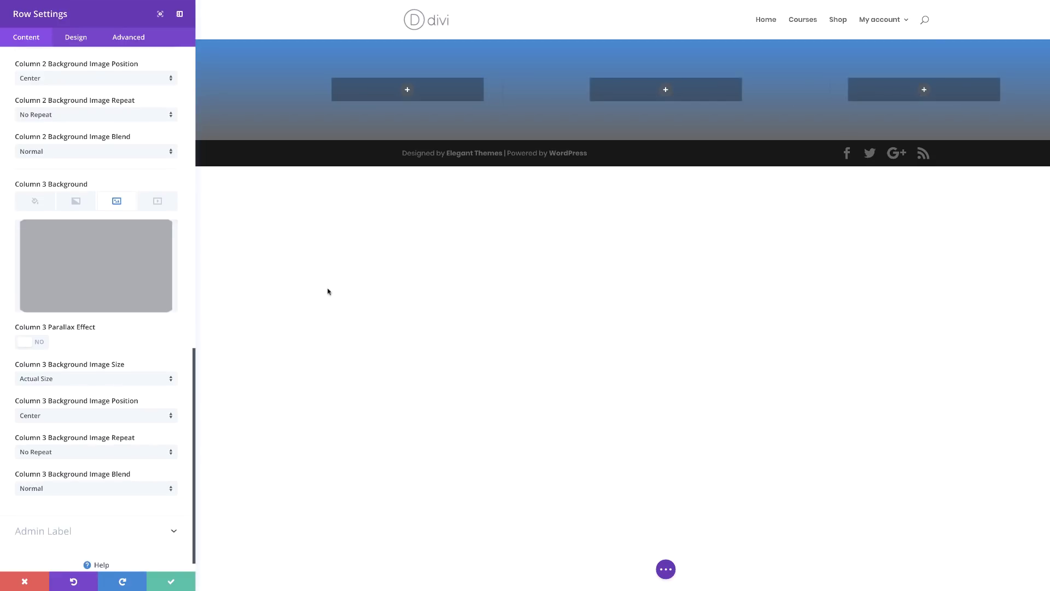
{"action": "left_click", "coordinate": [171, 584]}
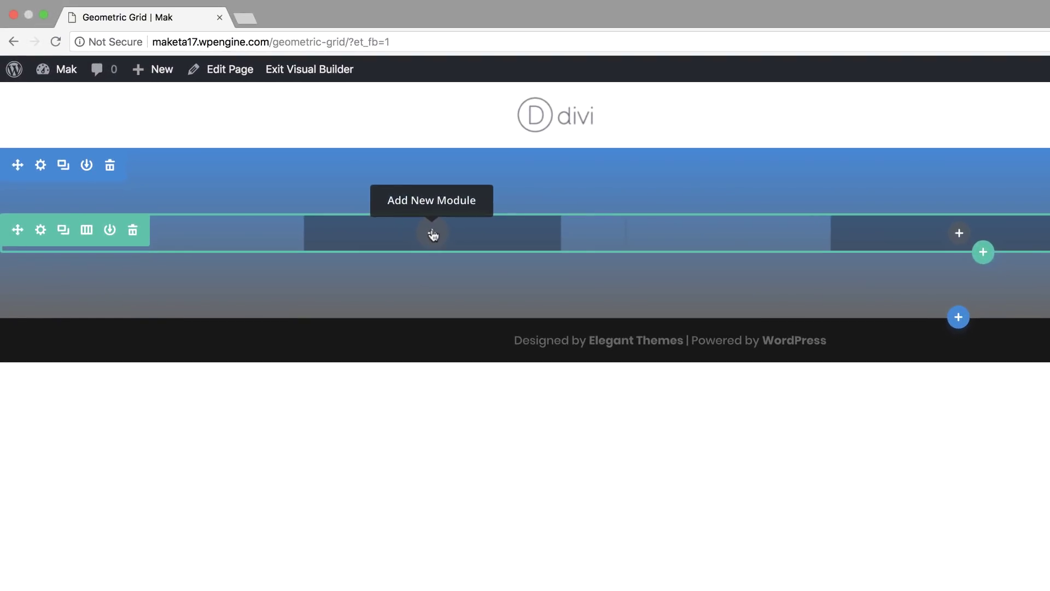
Step: Add a Blurb module to the first column and cut its content text down to the first two sentences
{"action": "left_click", "coordinate": [432, 233]}
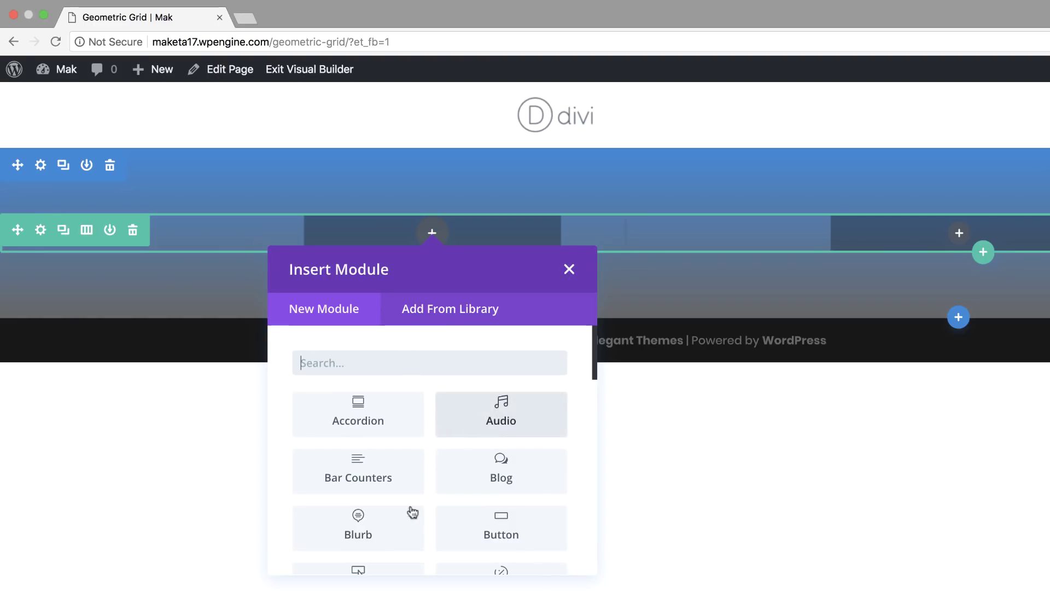
{"action": "left_click", "coordinate": [383, 535]}
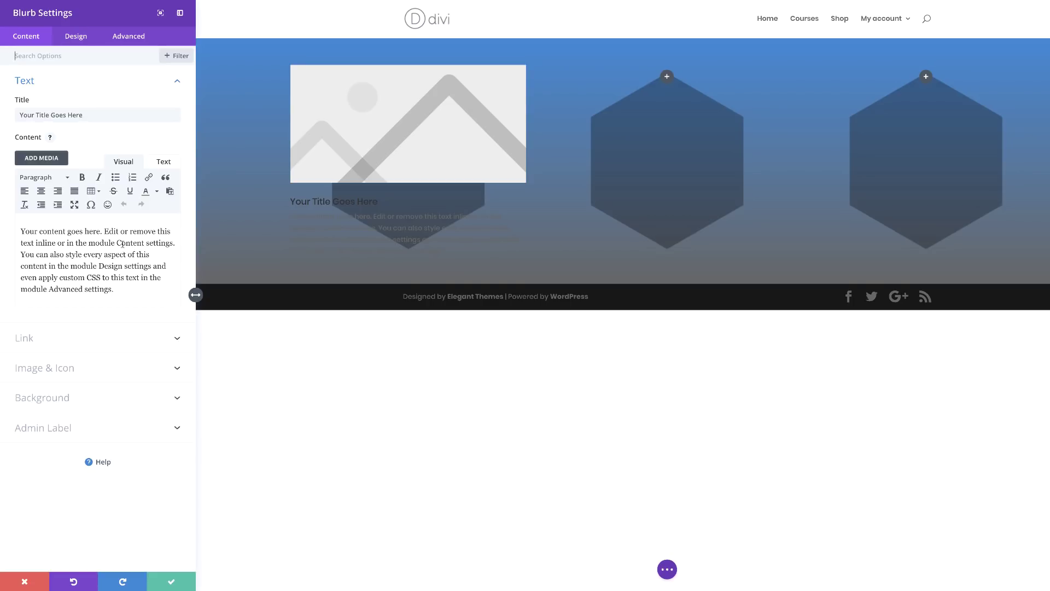
{"action": "left_click_drag", "start_coordinate": [34, 258], "coordinate": [119, 290]}
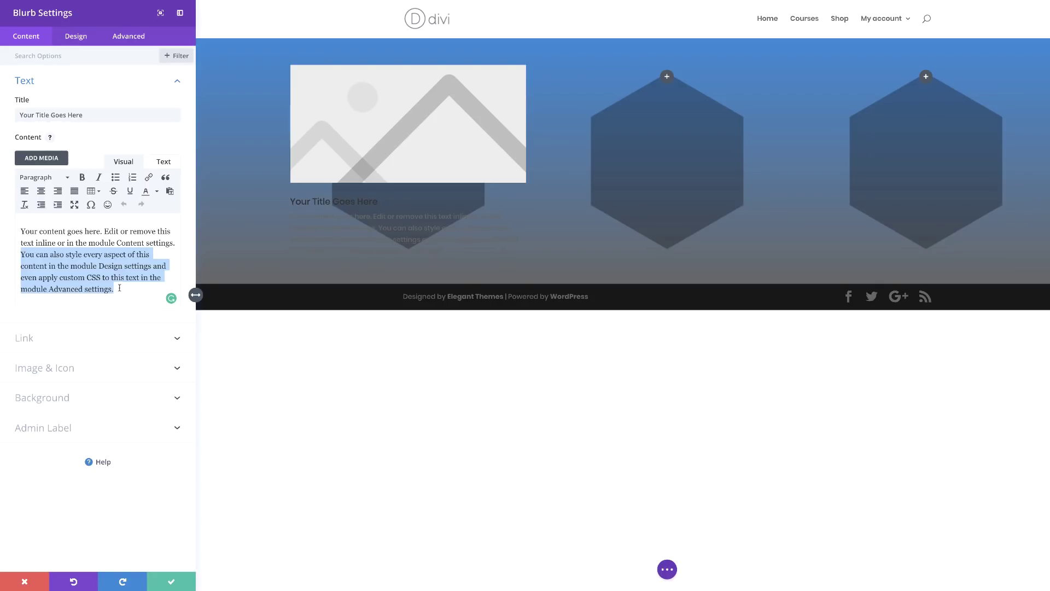
{"action": "key", "text": "BackSpace"}
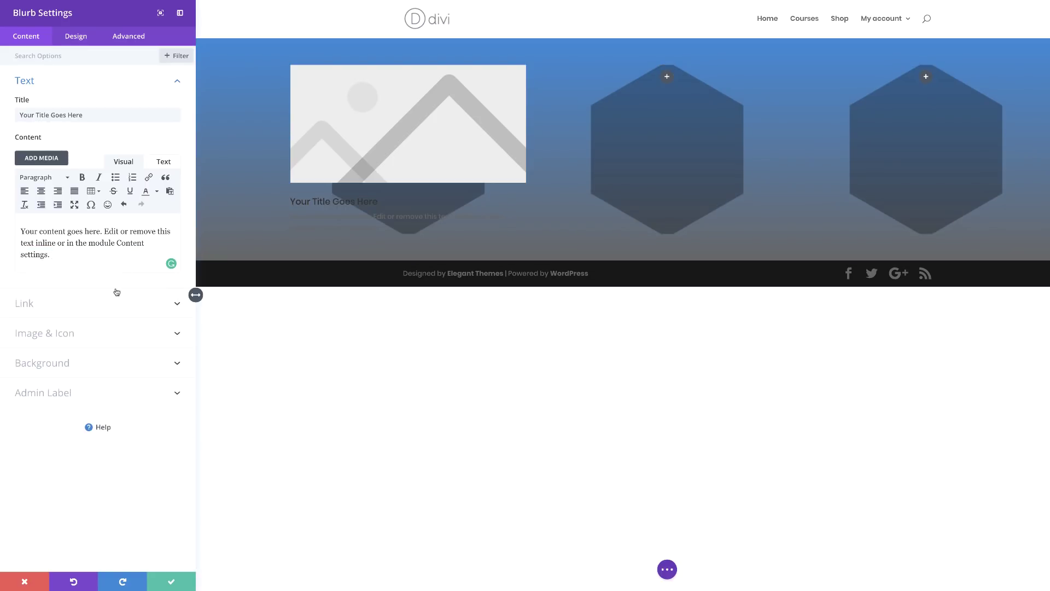
Step: Switch the blurb from an image to an icon and choose the camera icon
{"action": "left_click", "coordinate": [58, 335]}
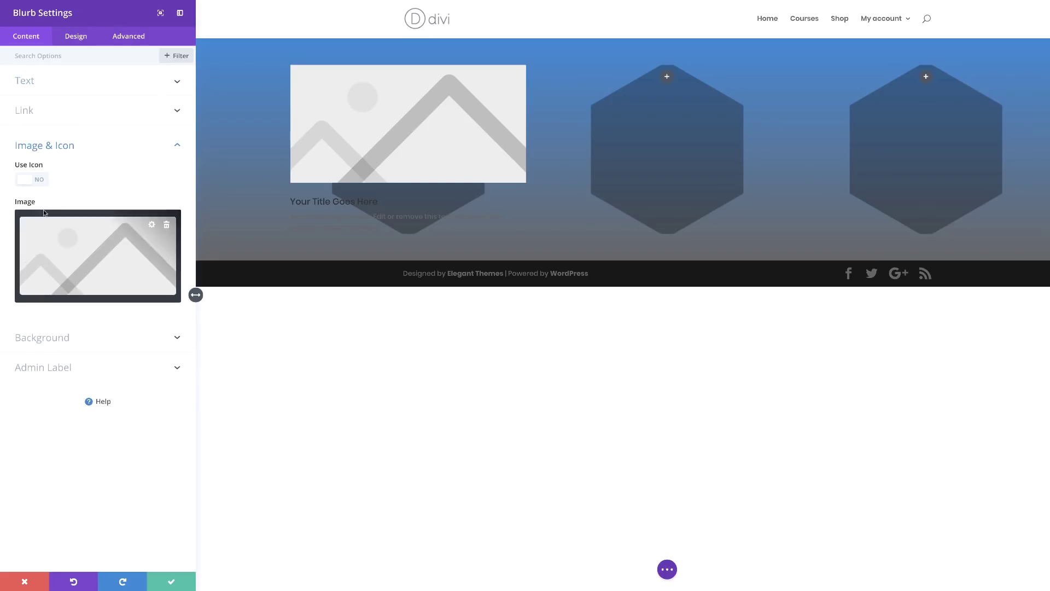
{"action": "left_click", "coordinate": [39, 182]}
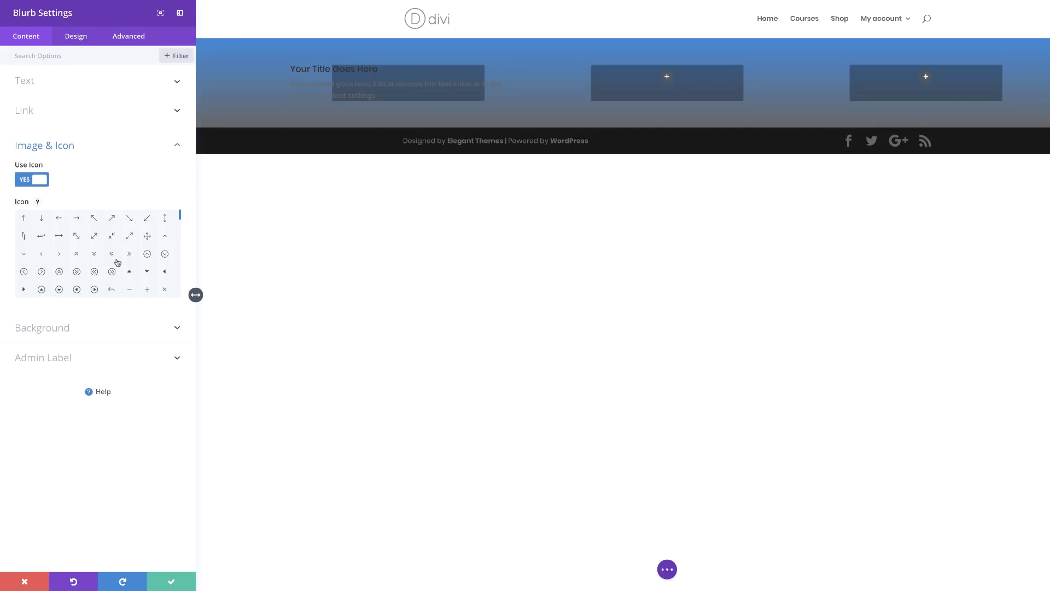
{"action": "left_click_drag", "start_coordinate": [180, 221], "coordinate": [182, 238]}
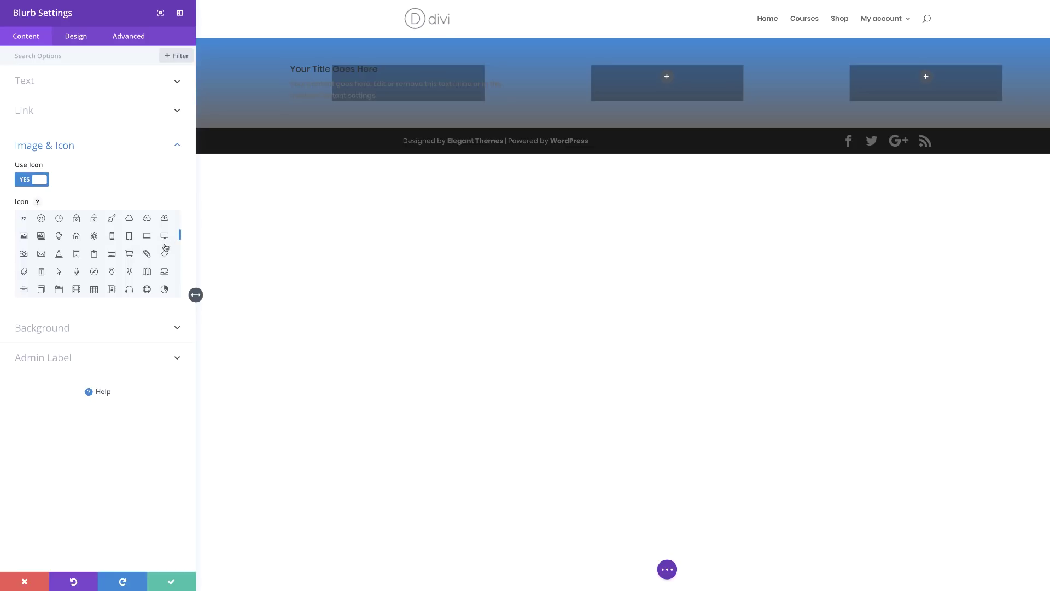
{"action": "left_click", "coordinate": [23, 255]}
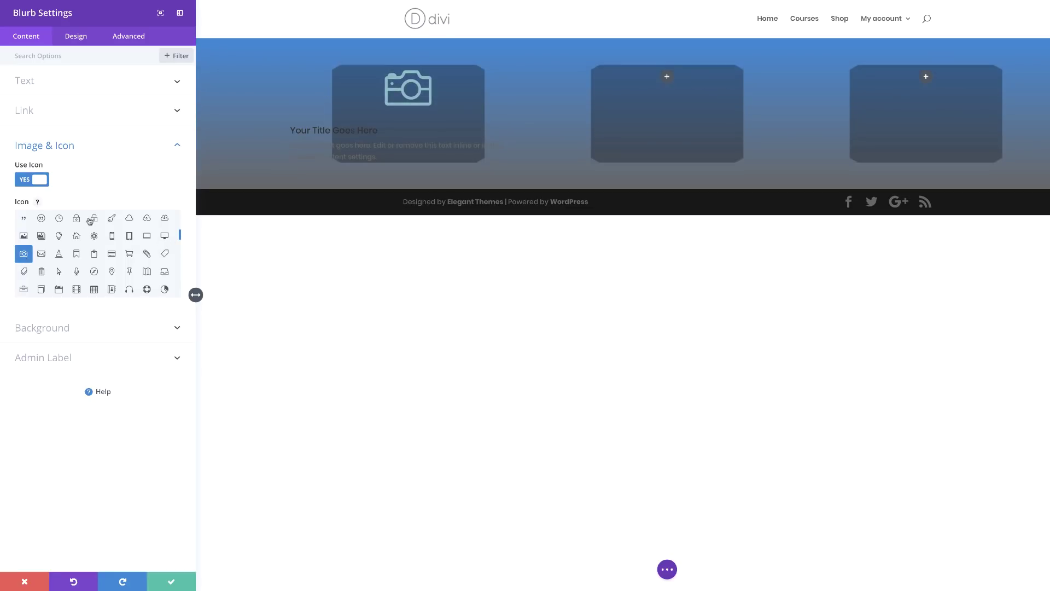
Step: Center the blurb's text orientation and change its text color to light
{"action": "left_click", "coordinate": [42, 82]}
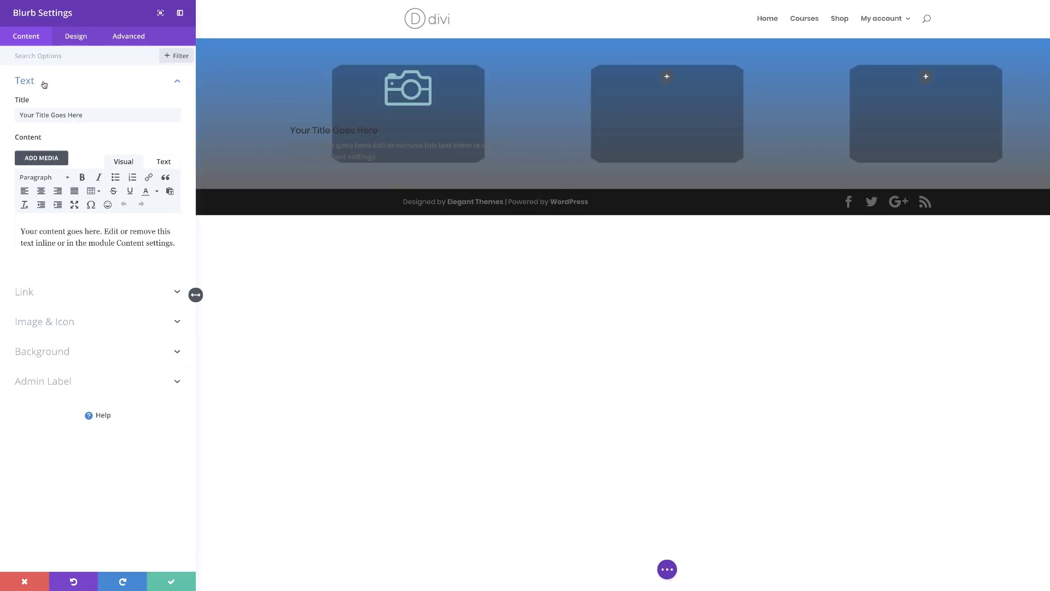
{"action": "left_click", "coordinate": [71, 37]}
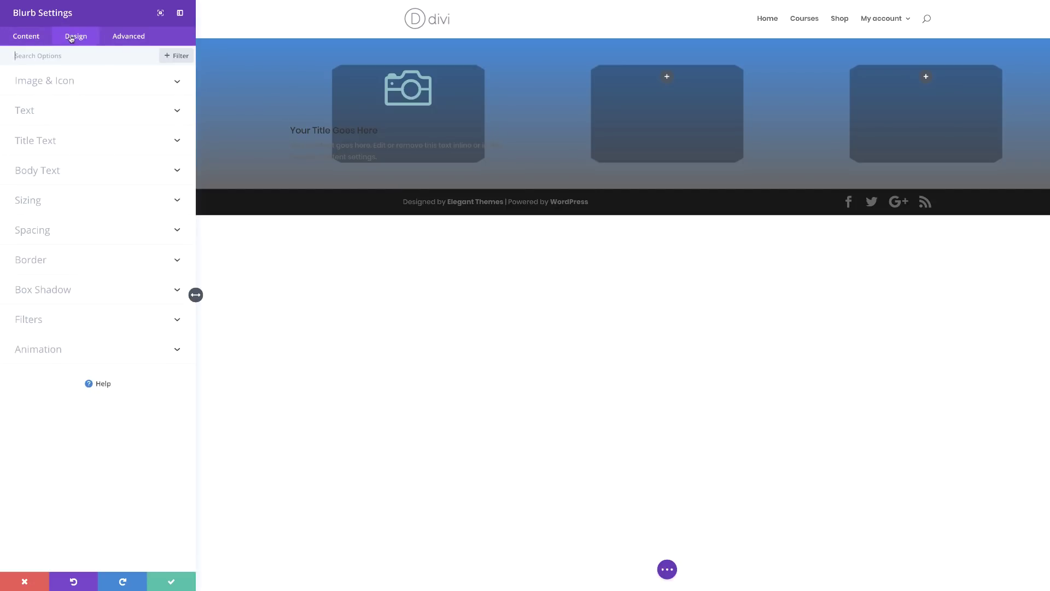
{"action": "left_click", "coordinate": [41, 111]}
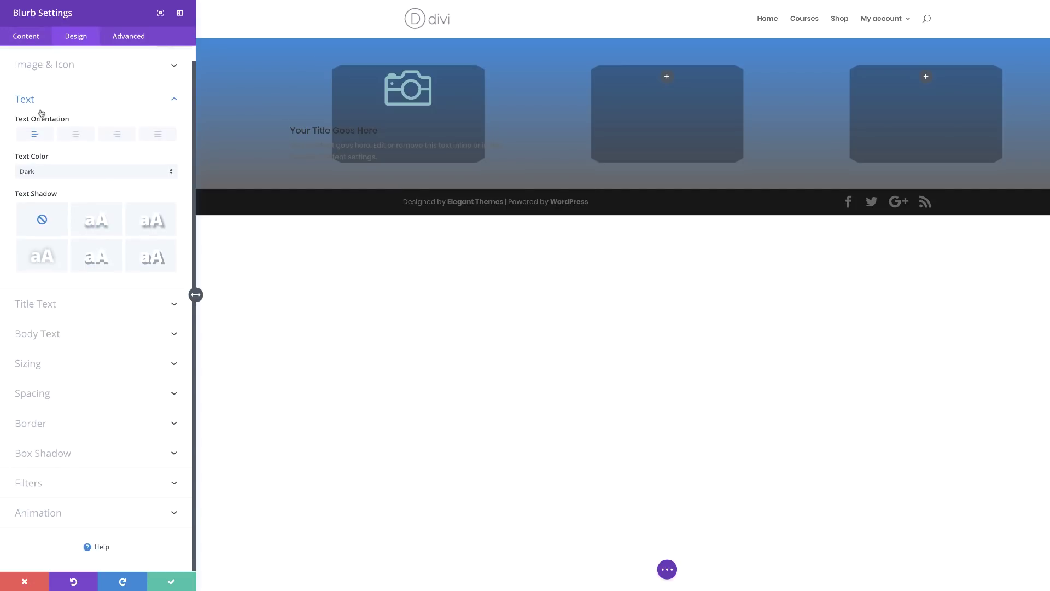
{"action": "left_click", "coordinate": [78, 137]}
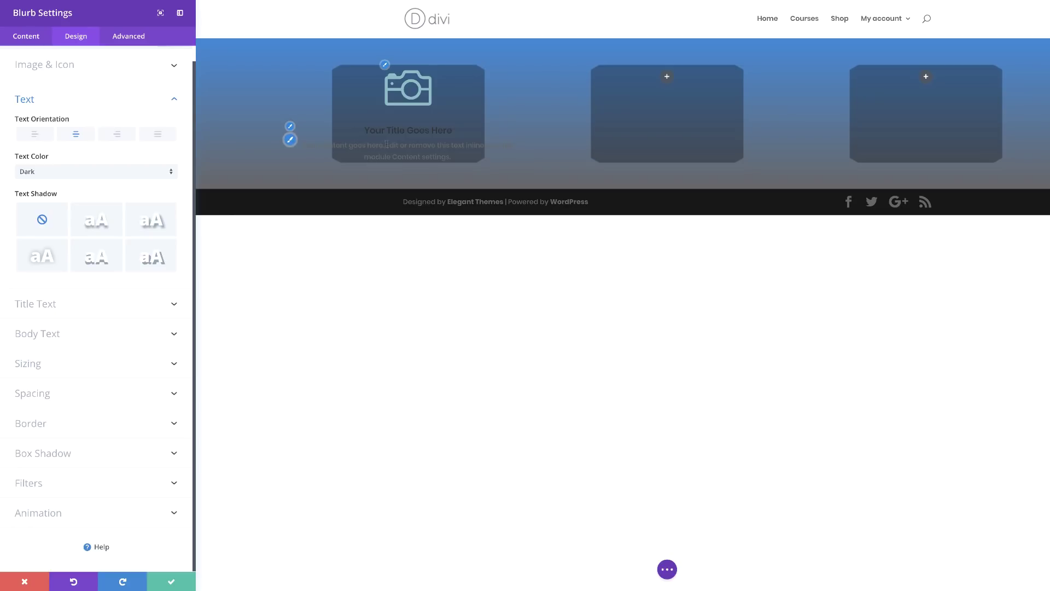
{"action": "left_click", "coordinate": [63, 173]}
{"action": "left_click", "coordinate": [64, 179]}
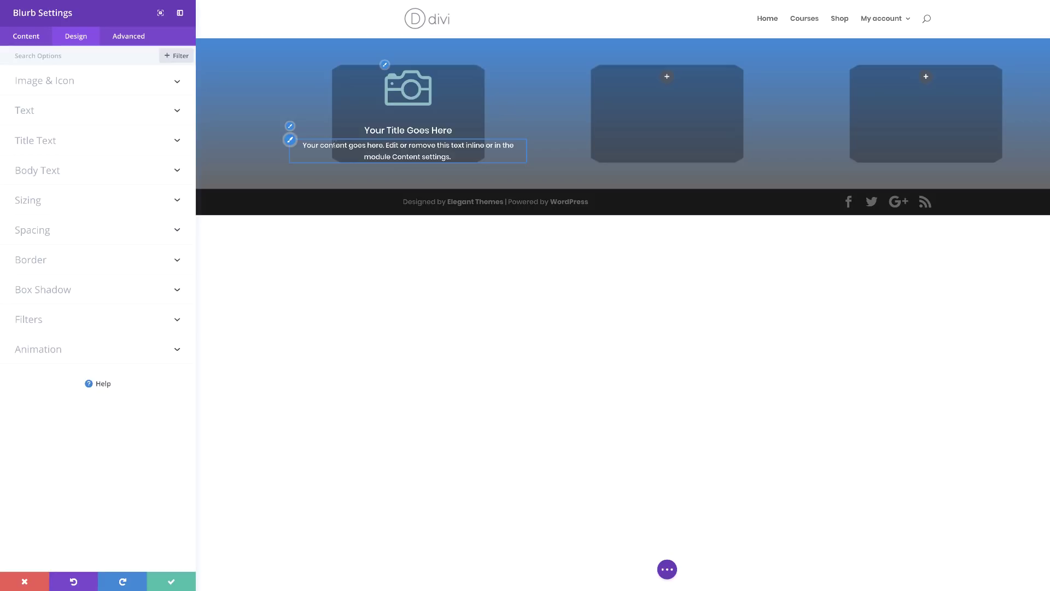
Step: Set the blurb's custom padding to 85px top and bottom and 10% left and right
{"action": "left_click", "coordinate": [47, 232]}
{"action": "left_click", "coordinate": [48, 206]}
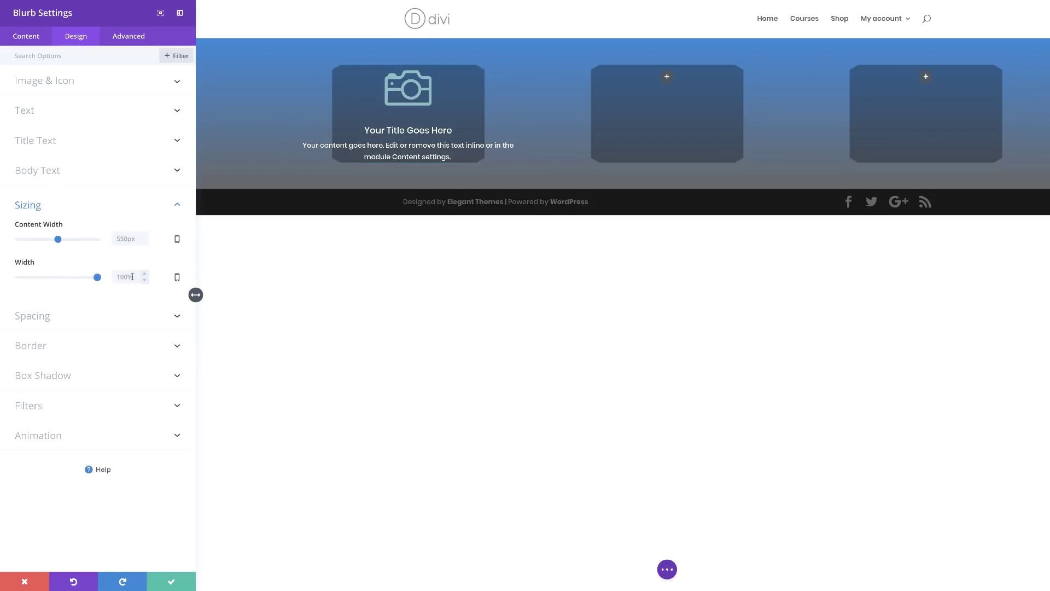
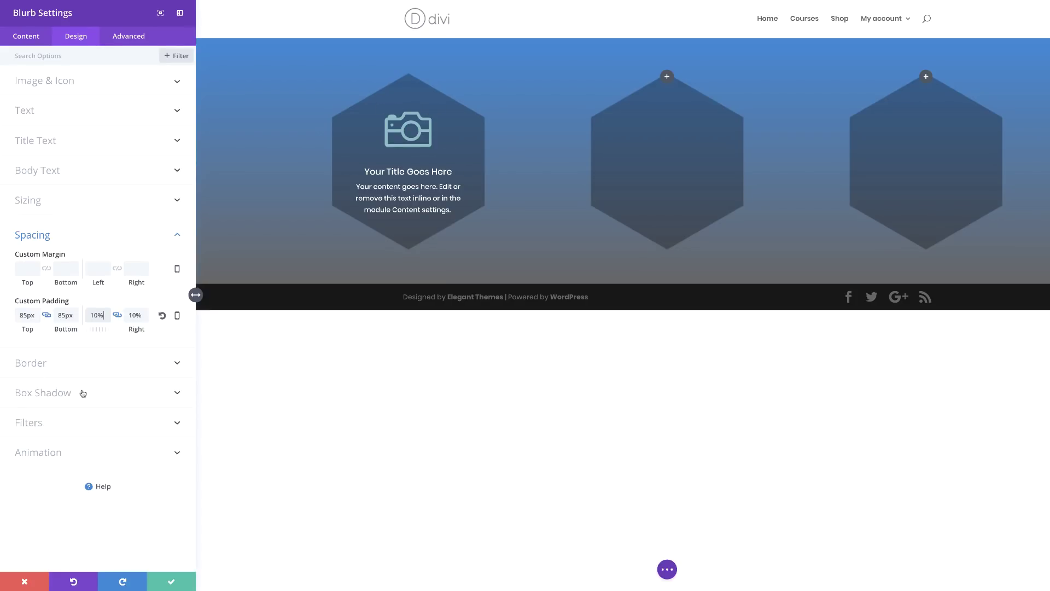
Step: Enable a custom icon font size for the blurb and set it to 66px
{"action": "left_click", "coordinate": [70, 86]}
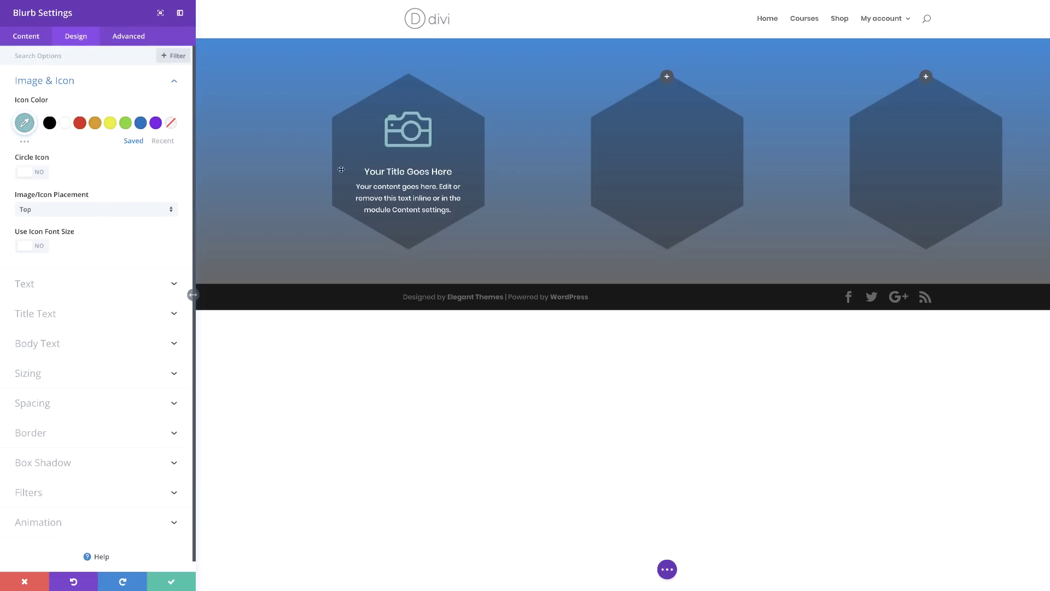
{"action": "left_click", "coordinate": [41, 248]}
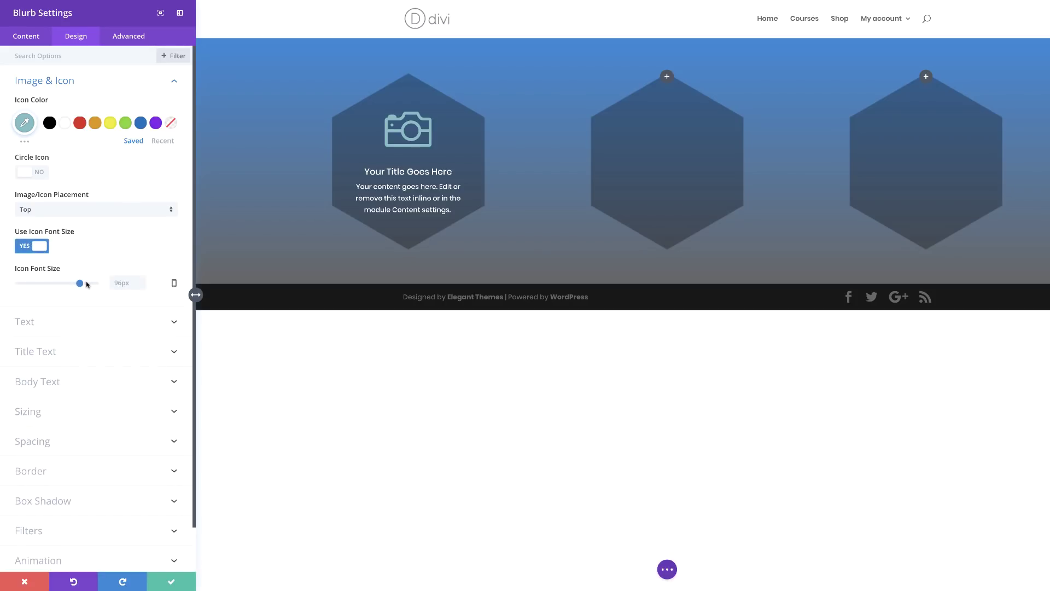
{"action": "left_click", "coordinate": [121, 283]}
{"action": "type", "text": "66px"}
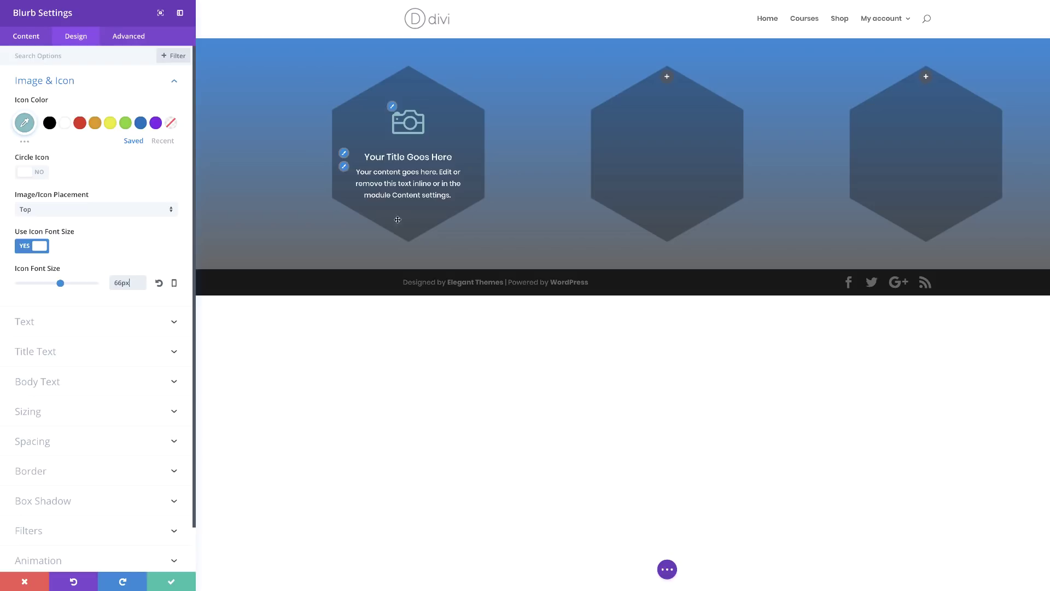
Step: Save the camera blurb's settings and copy the blurb into the second and third hexagon columns
{"action": "left_click", "coordinate": [172, 583]}
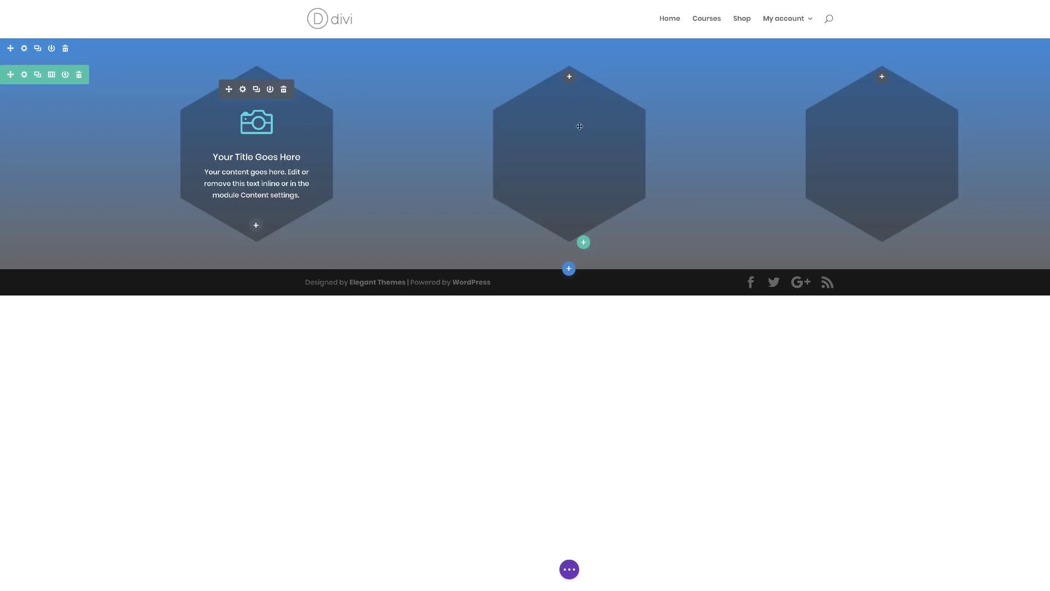
{"action": "mouse_move", "coordinate": [268, 104]}
{"action": "left_click_drag", "start_coordinate": [265, 97], "coordinate": [569, 87]}
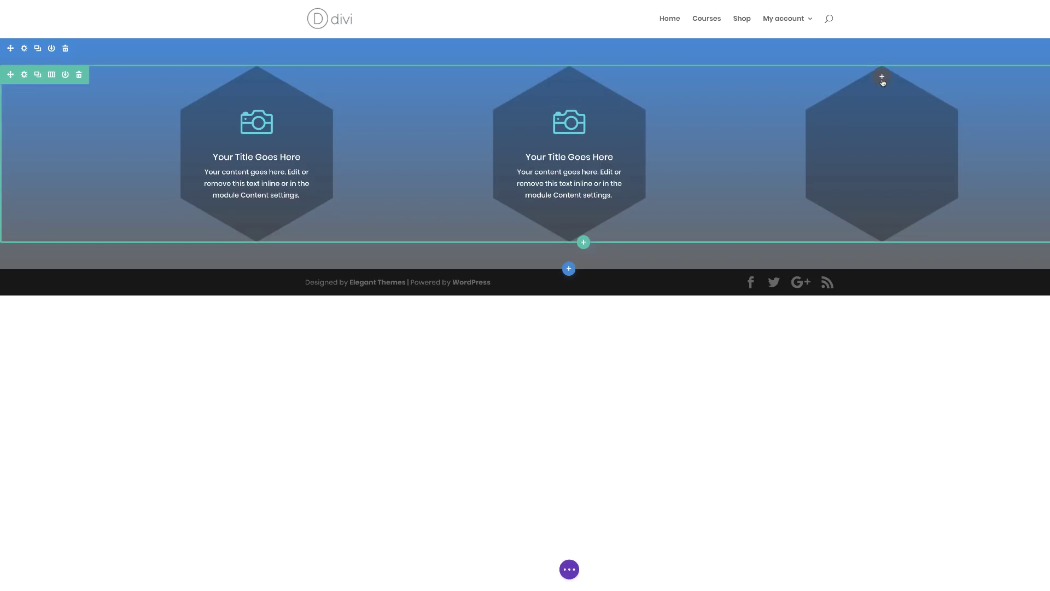
{"action": "key", "text": "ctrl+v"}
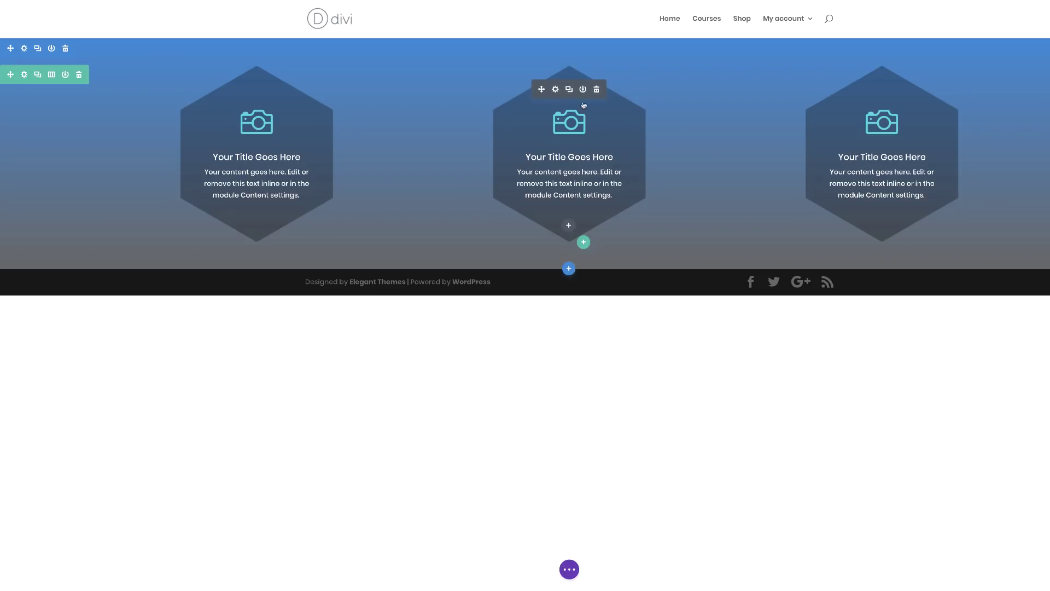
Step: Change the second column's blurb icon to an envelope and the third column's icon to a pie chart
{"action": "left_click", "coordinate": [556, 91]}
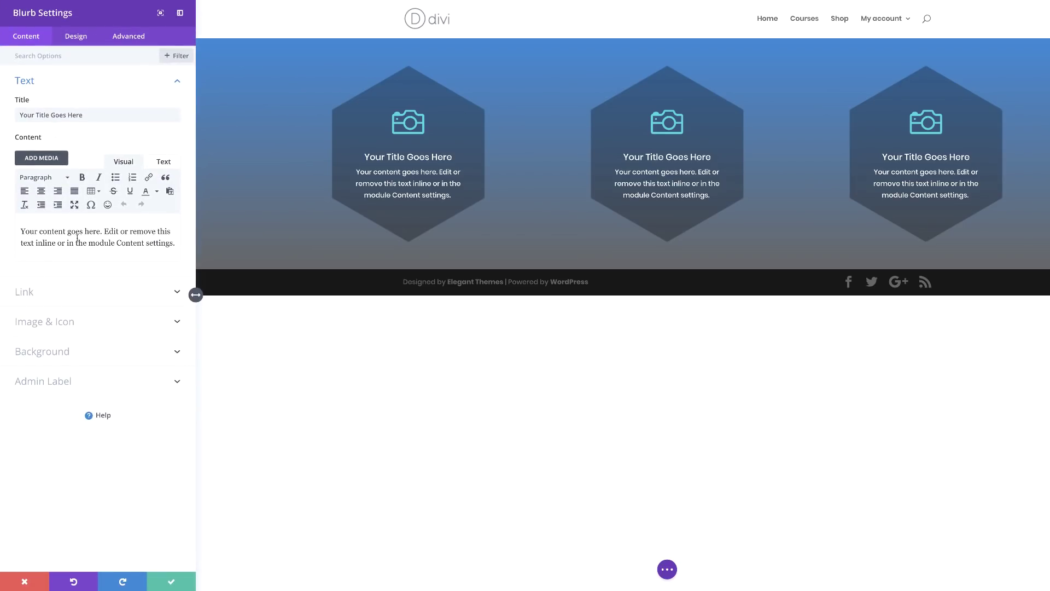
{"action": "left_click", "coordinate": [61, 325]}
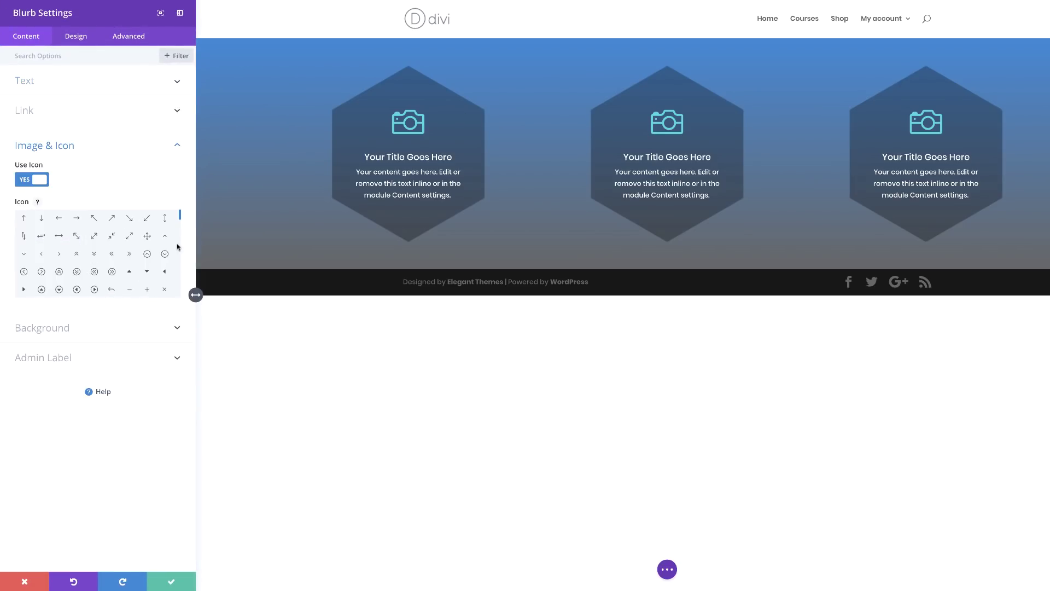
{"action": "left_click_drag", "start_coordinate": [181, 218], "coordinate": [183, 245]}
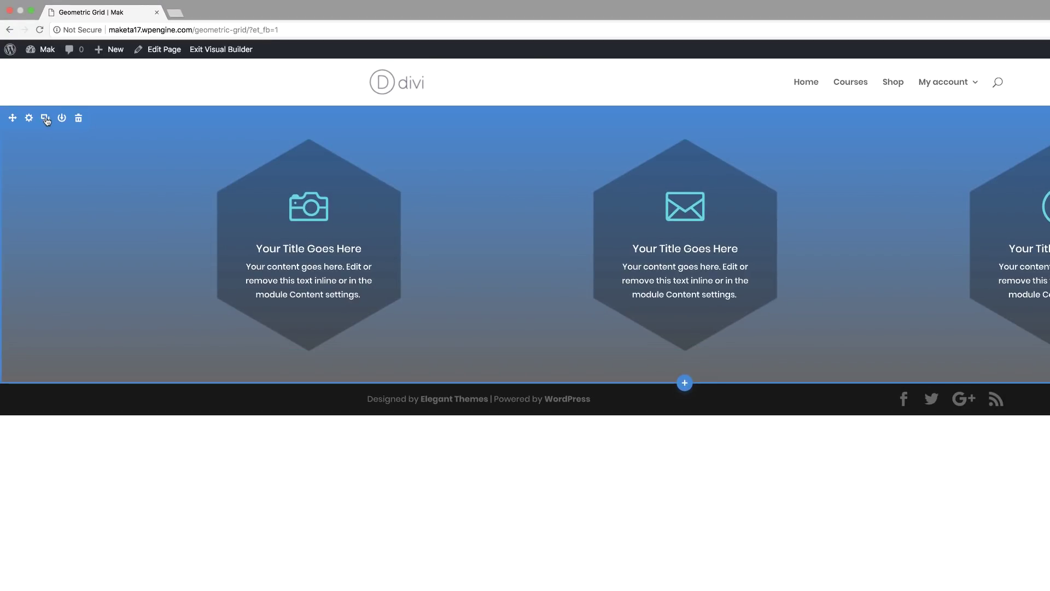
Step: Duplicate the hexagon section and reduce the copy to a two-column row without the pie chart blurb
{"action": "left_click", "coordinate": [46, 119]}
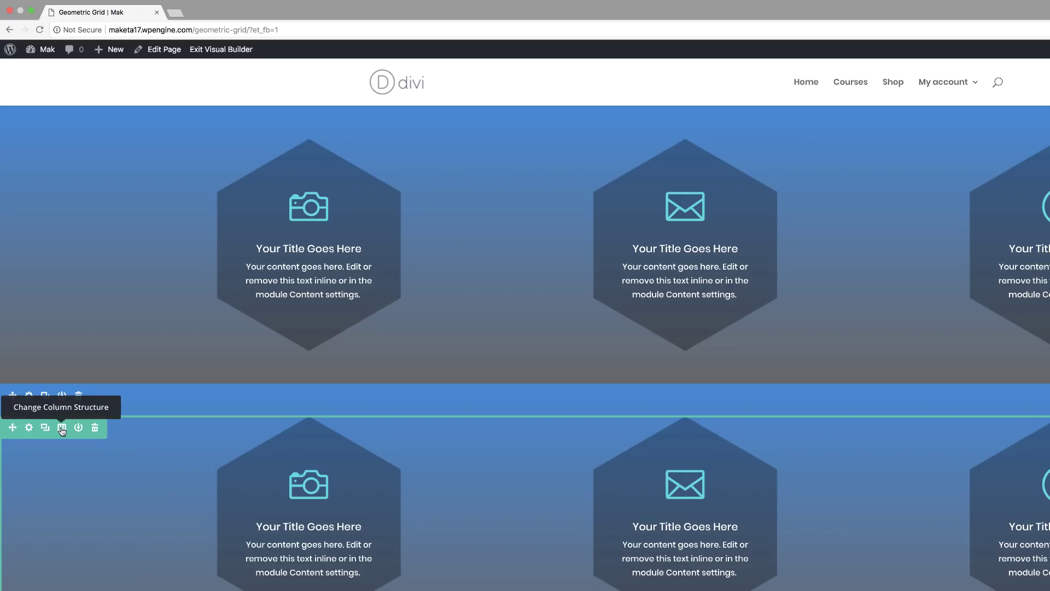
{"action": "left_click", "coordinate": [62, 429]}
{"action": "left_click", "coordinate": [137, 300]}
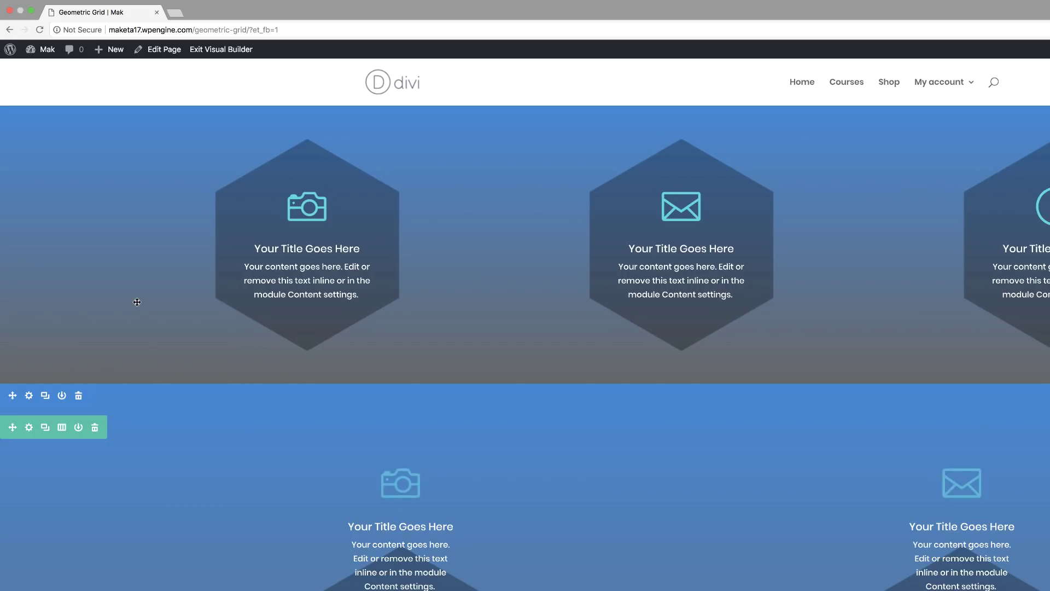
{"action": "scroll", "coordinate": [334, 480], "scroll_direction": "down", "scroll_amount": 4}
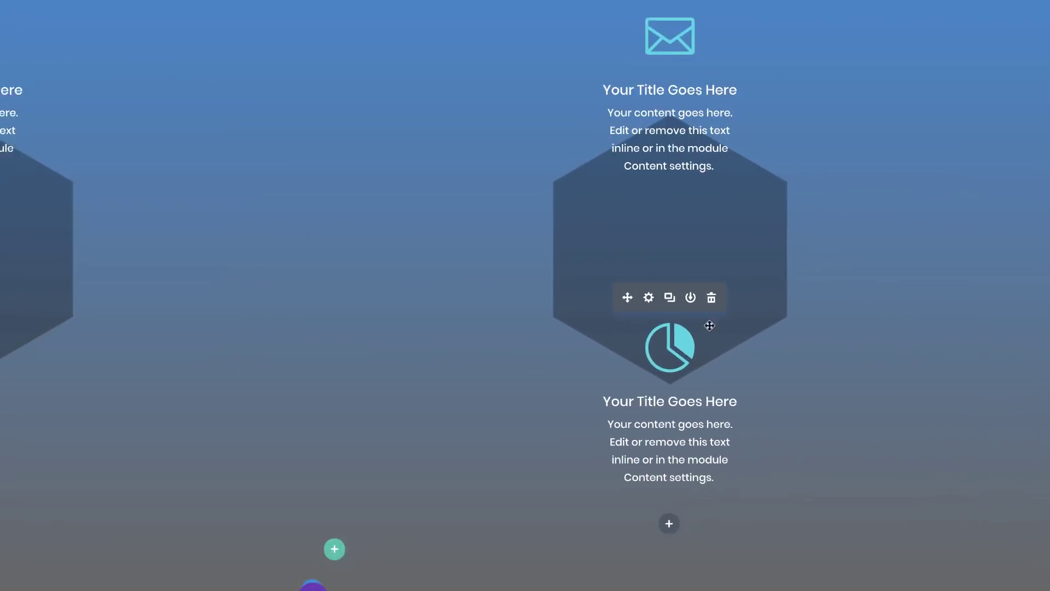
{"action": "left_click", "coordinate": [711, 297]}
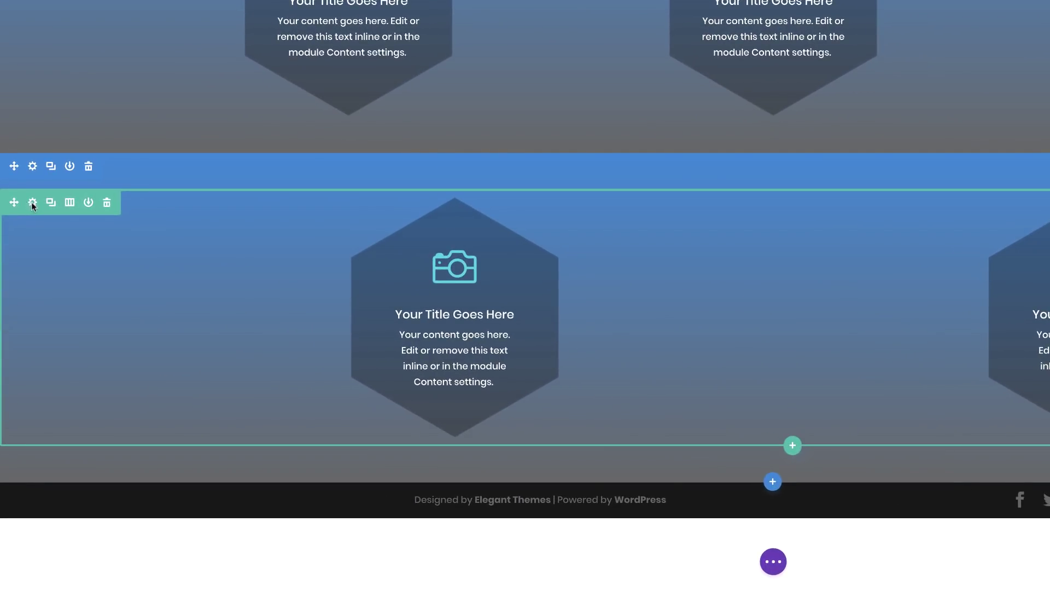
Step: Set the gutter width of the duplicated two-column row to 3
{"action": "left_click", "coordinate": [32, 202]}
{"action": "left_click", "coordinate": [76, 37]}
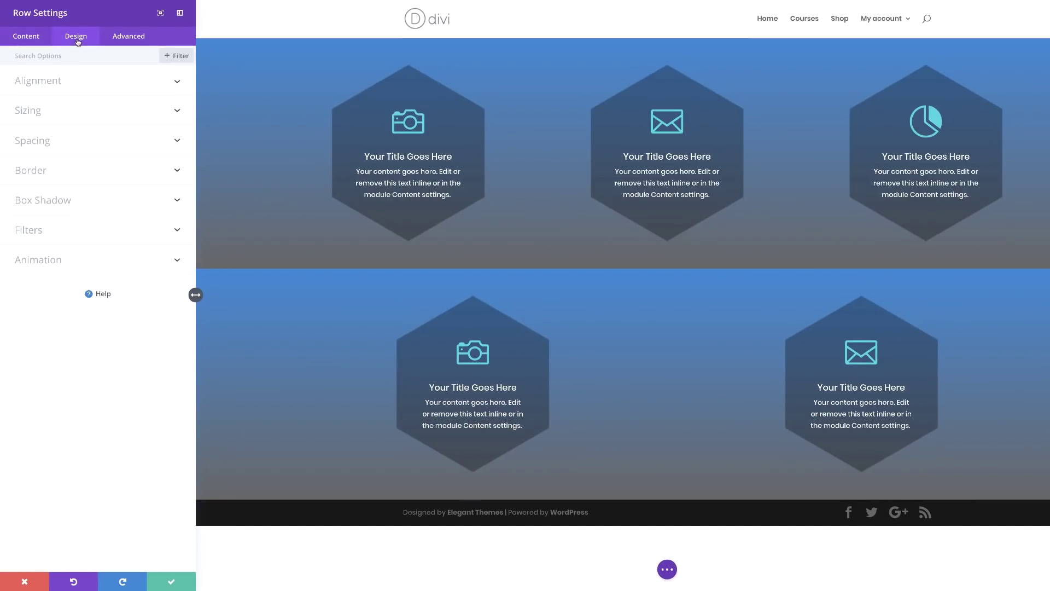
{"action": "left_click", "coordinate": [47, 116]}
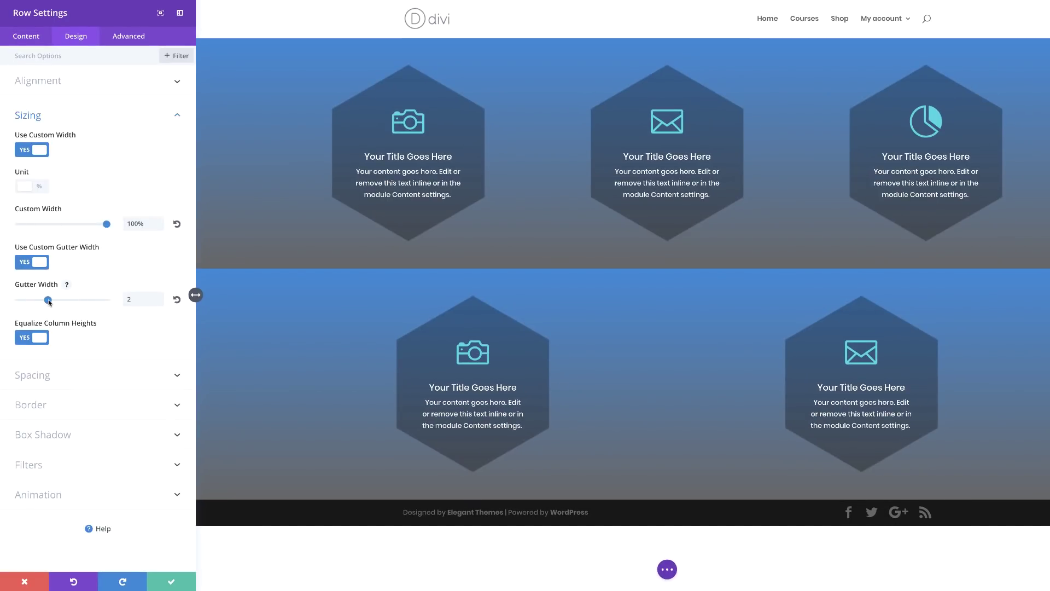
{"action": "left_click_drag", "start_coordinate": [61, 303], "coordinate": [78, 304]}
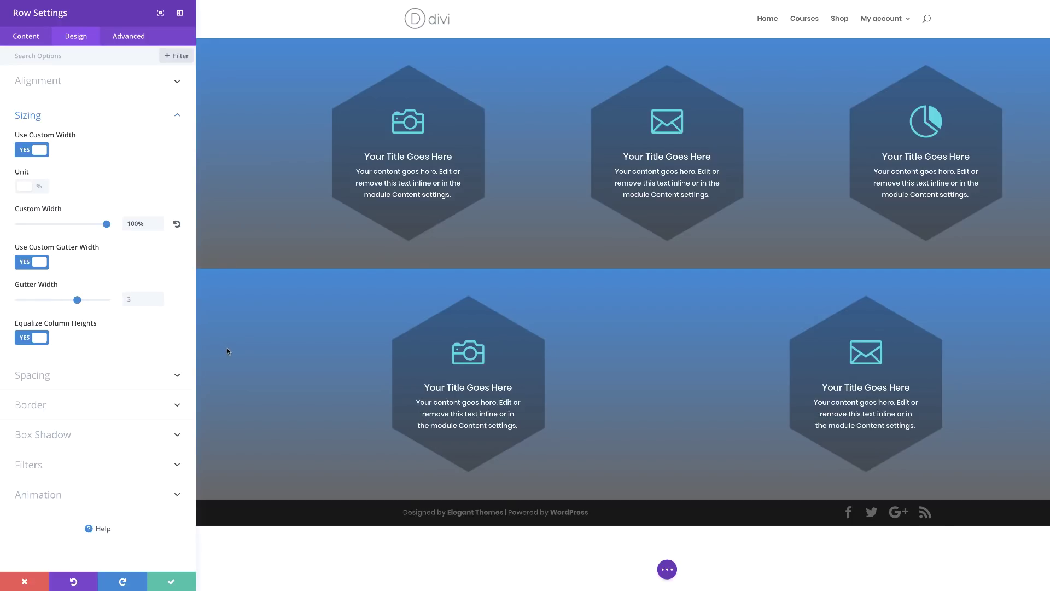
Step: Set the two-column row's custom top margin to -145px for desktop and 70px for tablet
{"action": "left_click", "coordinate": [38, 376]}
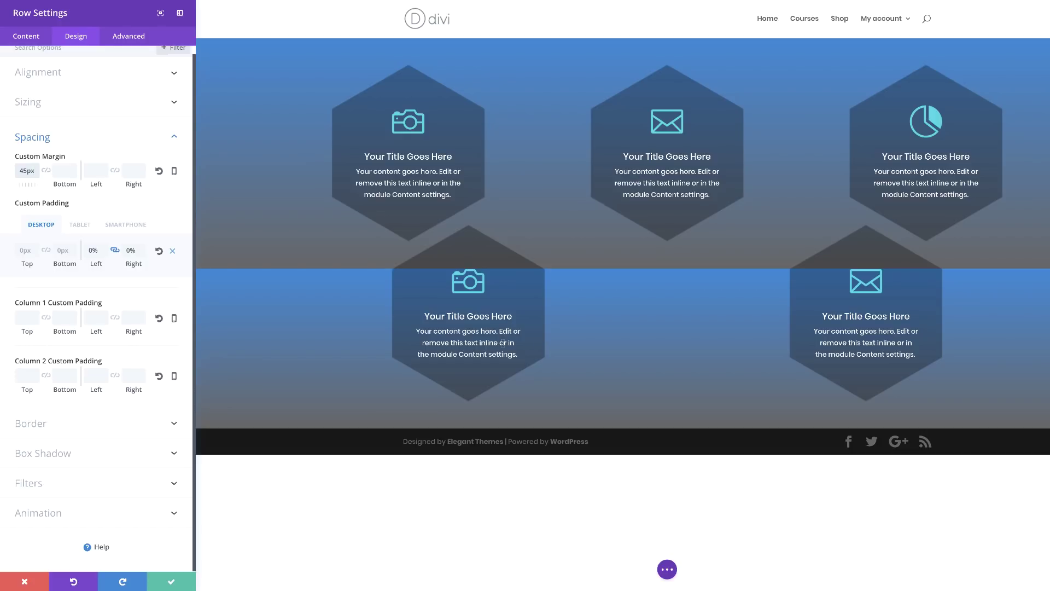
{"action": "key", "text": "ctrl+a"}
{"action": "type", "text": "-145px"}
{"action": "left_click", "coordinate": [174, 172]}
{"action": "left_click", "coordinate": [76, 177]}
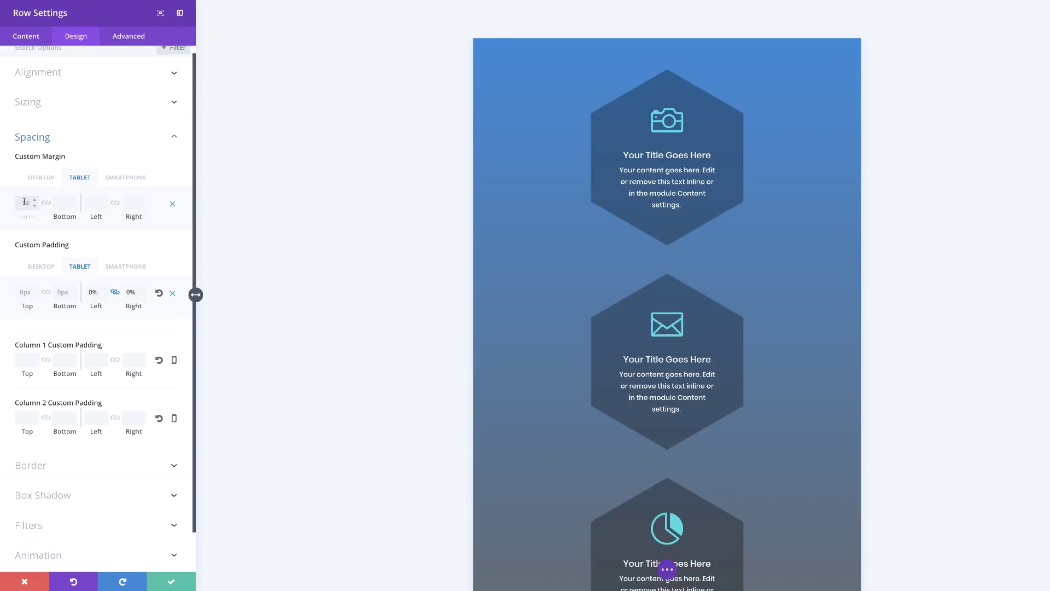
{"action": "left_click", "coordinate": [37, 210]}
{"action": "type", "text": "70px"}
Step: Increase the two-column row's left and right desktop padding to bring its hexagons closer together, and save the row settings
{"action": "left_click", "coordinate": [46, 178]}
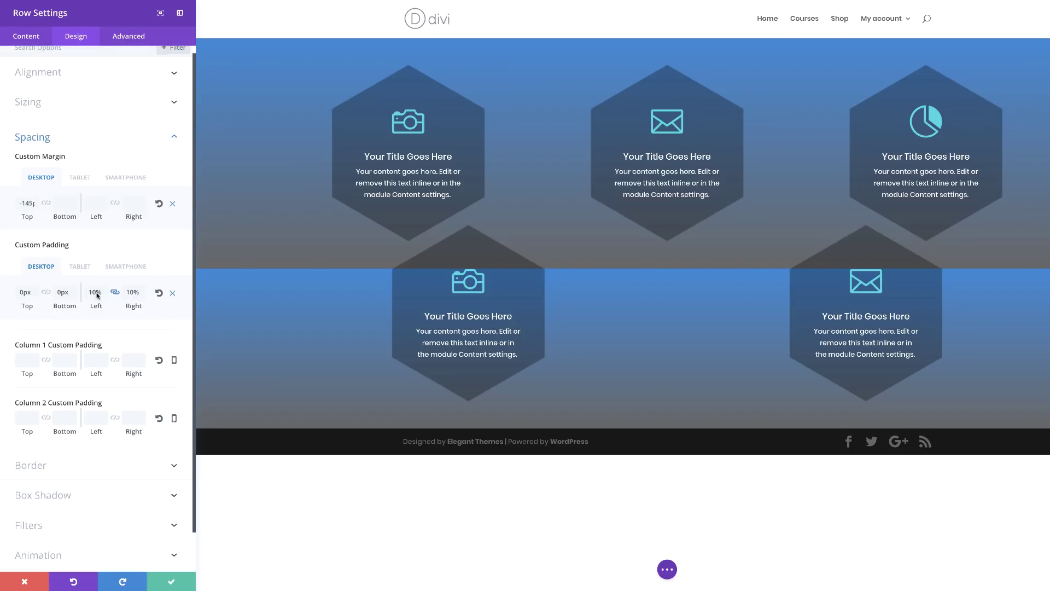
{"action": "left_click_drag", "start_coordinate": [93, 294], "coordinate": [195, 294]}
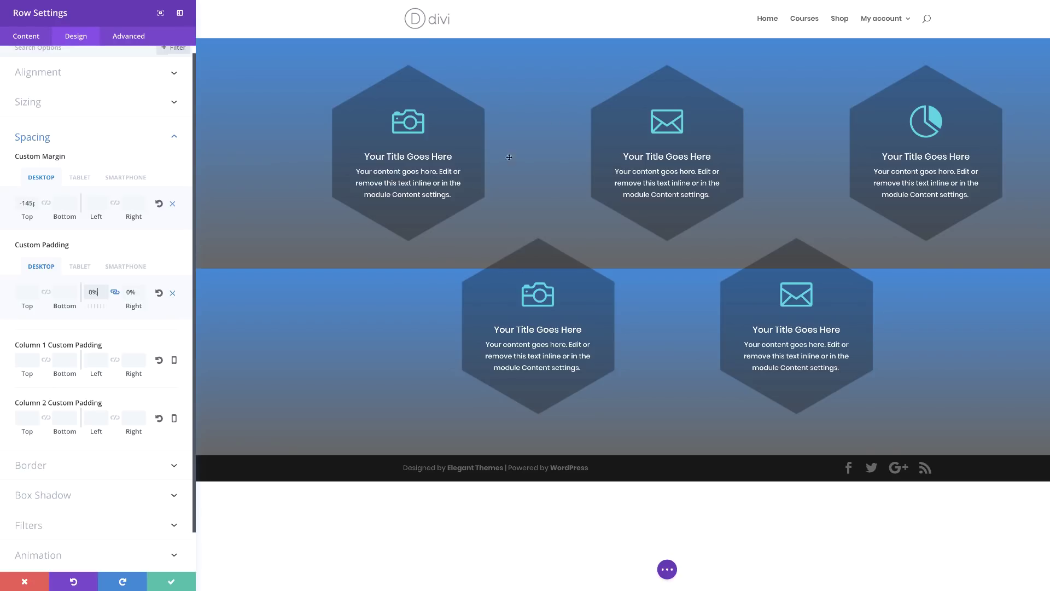
{"action": "left_click", "coordinate": [171, 581]}
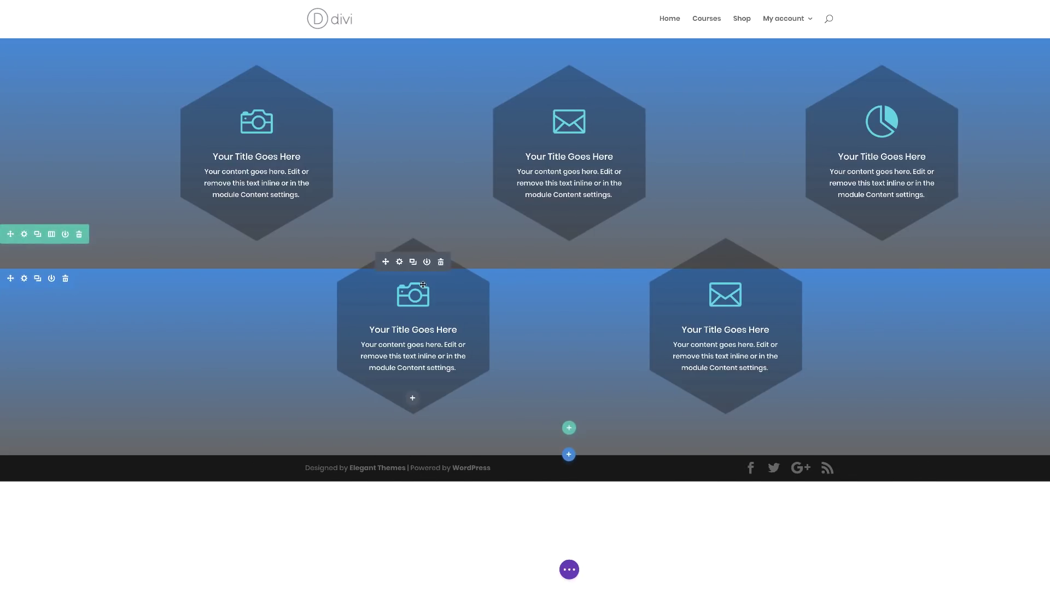
Step: Change the icon of the two-column row's first blurb to the map pin and save the blurb
{"action": "left_click", "coordinate": [399, 261]}
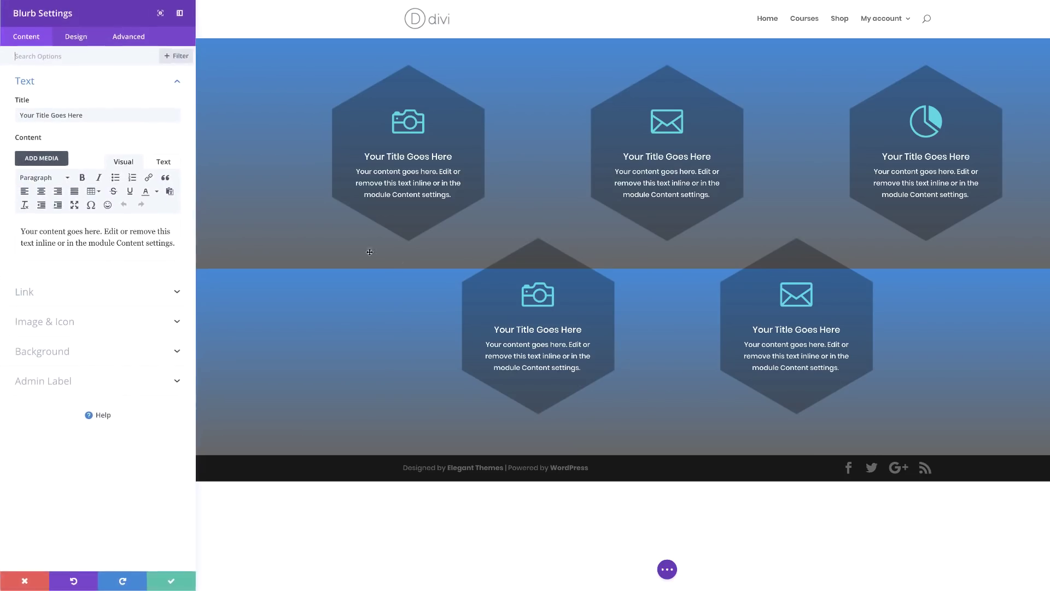
{"action": "left_click", "coordinate": [49, 328]}
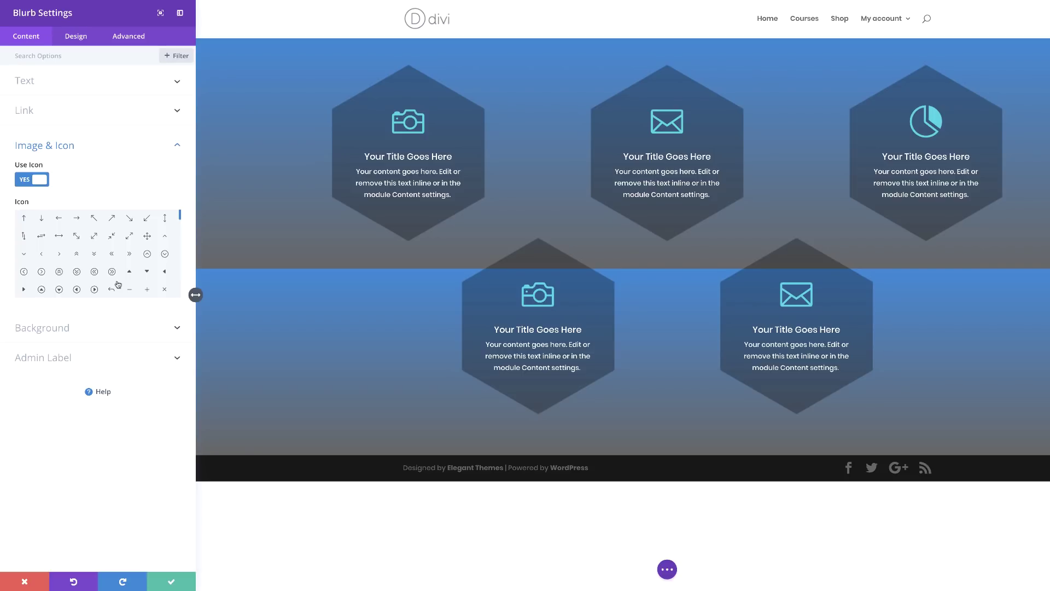
{"action": "left_click_drag", "start_coordinate": [180, 217], "coordinate": [180, 235]}
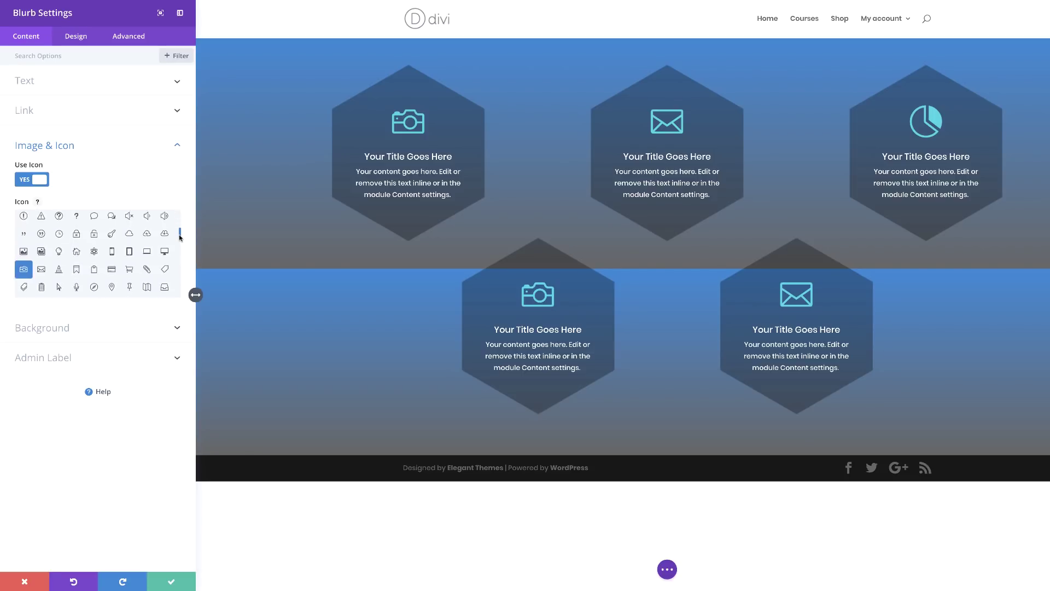
{"action": "left_click", "coordinate": [112, 272]}
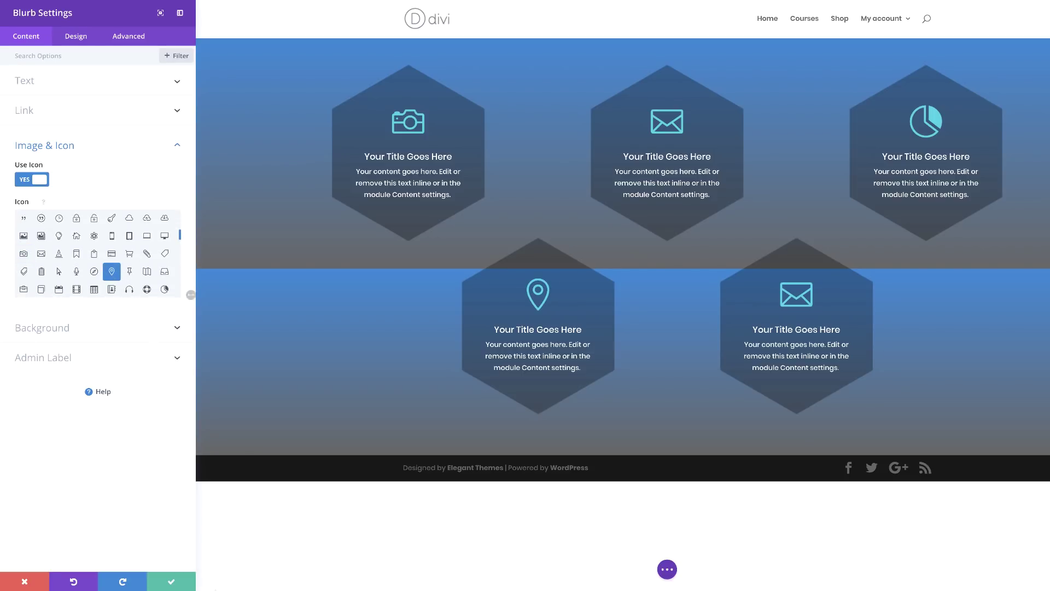
{"action": "left_click", "coordinate": [171, 581]}
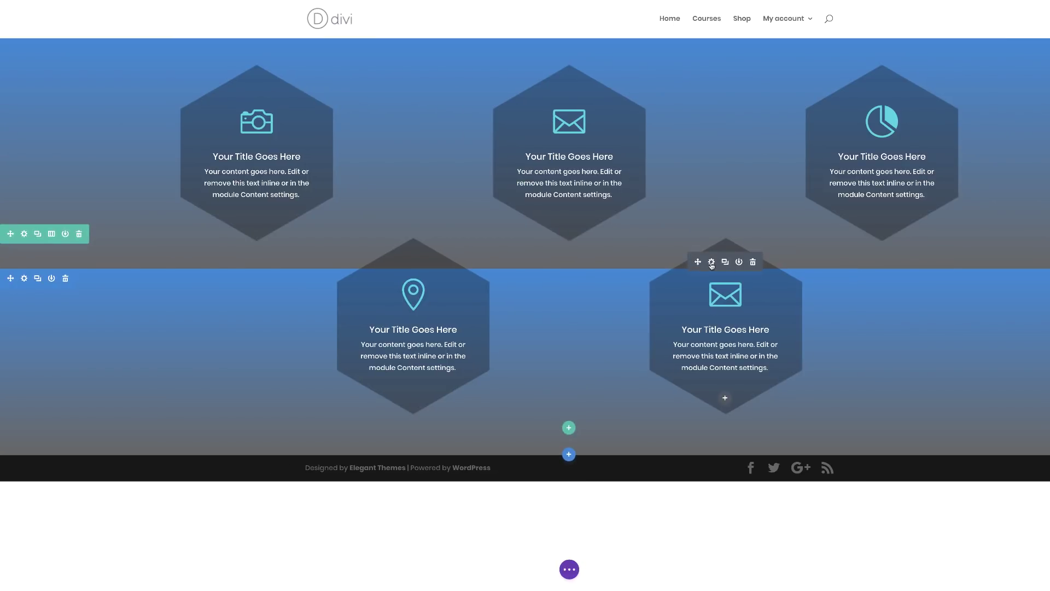
Step: Change the icon of the two-column row's second blurb to the closed padlock and save the blurb
{"action": "left_click", "coordinate": [711, 262]}
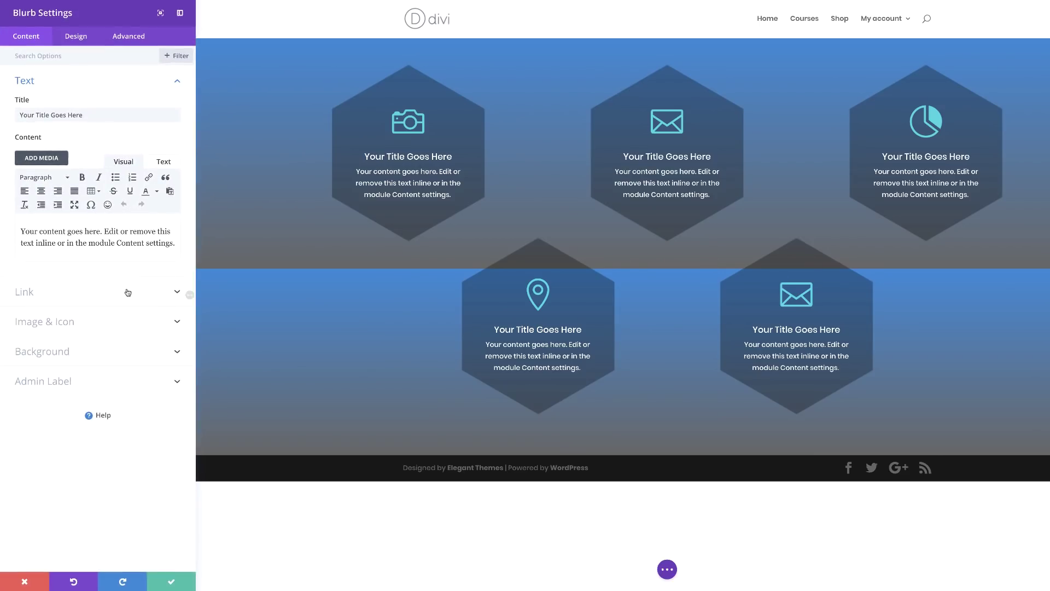
{"action": "left_click", "coordinate": [53, 326]}
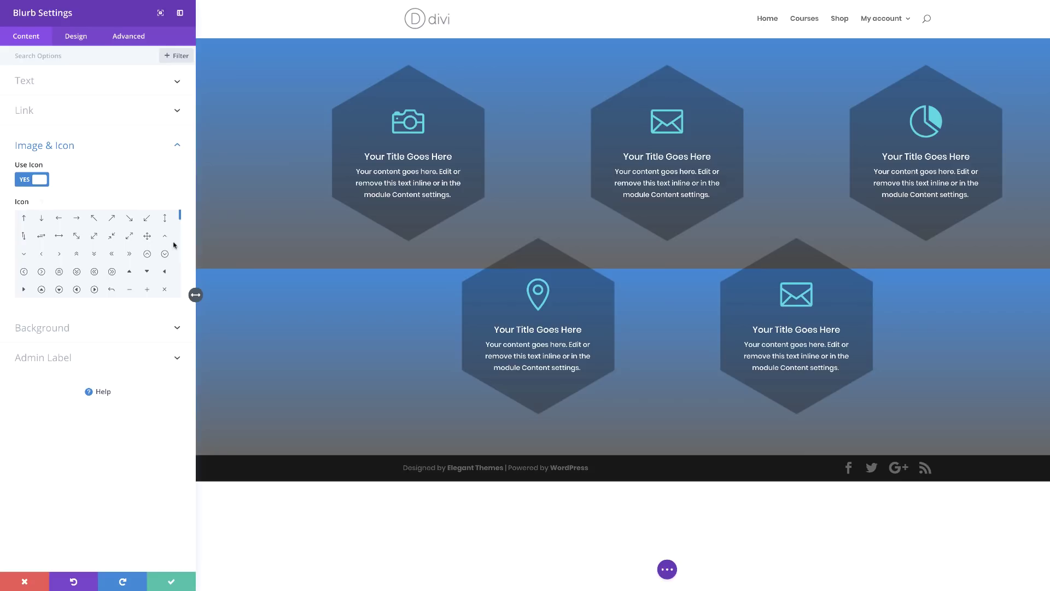
{"action": "scroll", "coordinate": [181, 226], "scroll_direction": "down", "scroll_amount": 3}
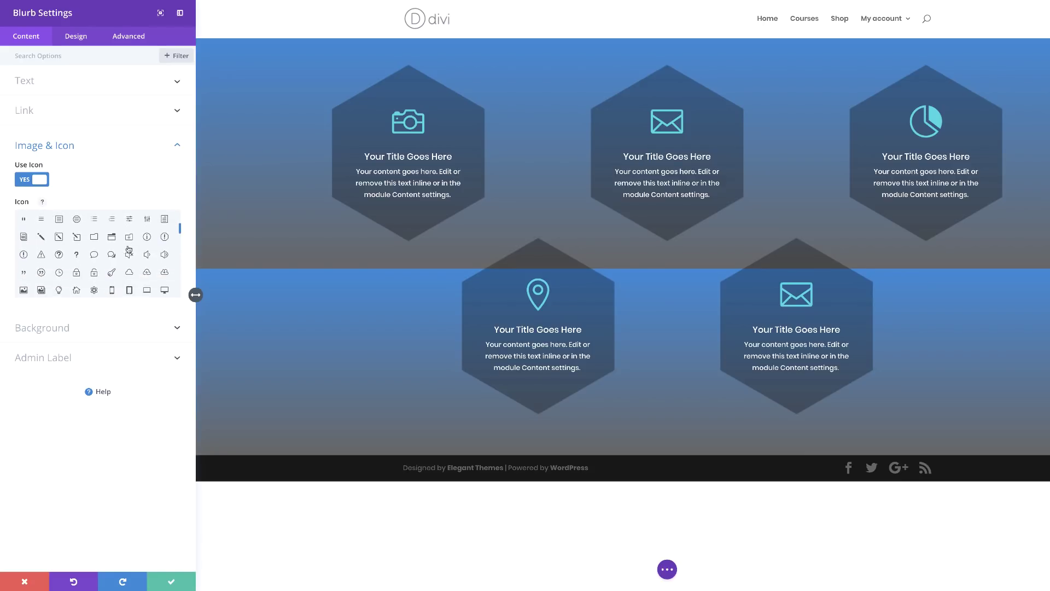
{"action": "left_click", "coordinate": [77, 273]}
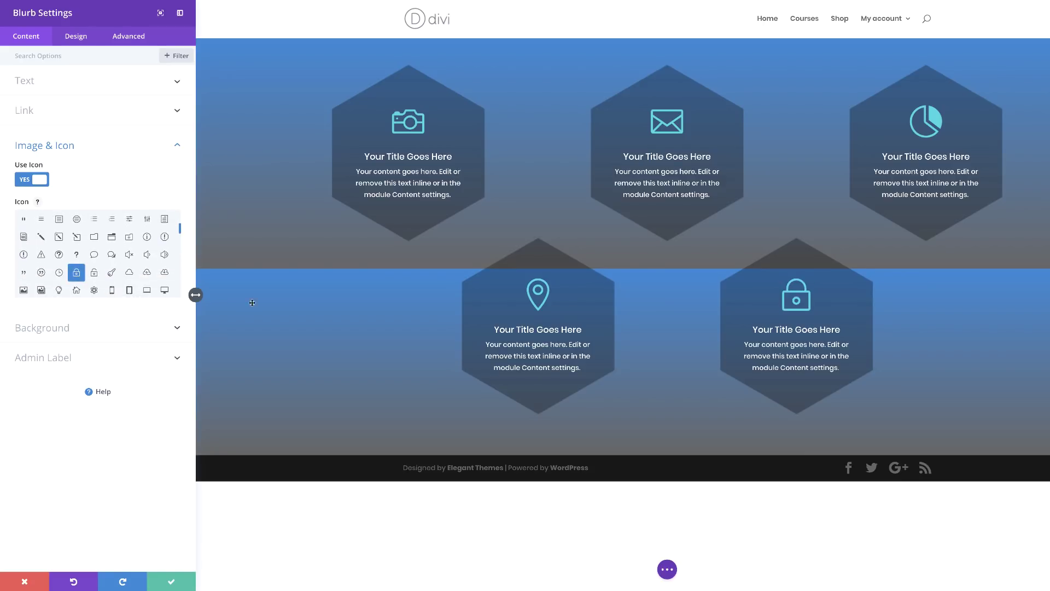
{"action": "left_click", "coordinate": [171, 581]}
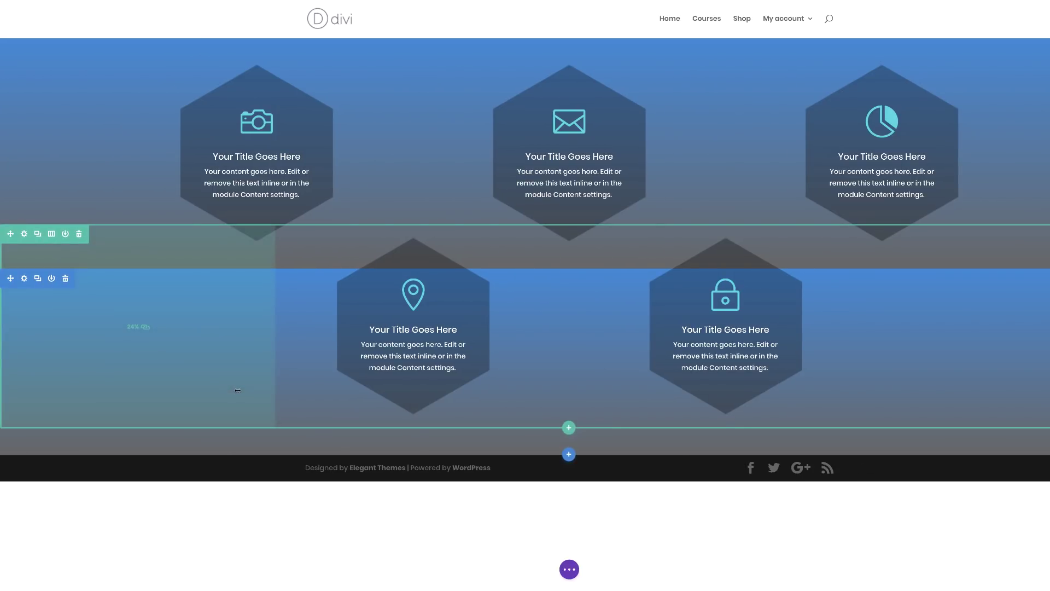
Step: Duplicate the section that holds the map pin and padlock hexagons
{"action": "left_click", "coordinate": [39, 280]}
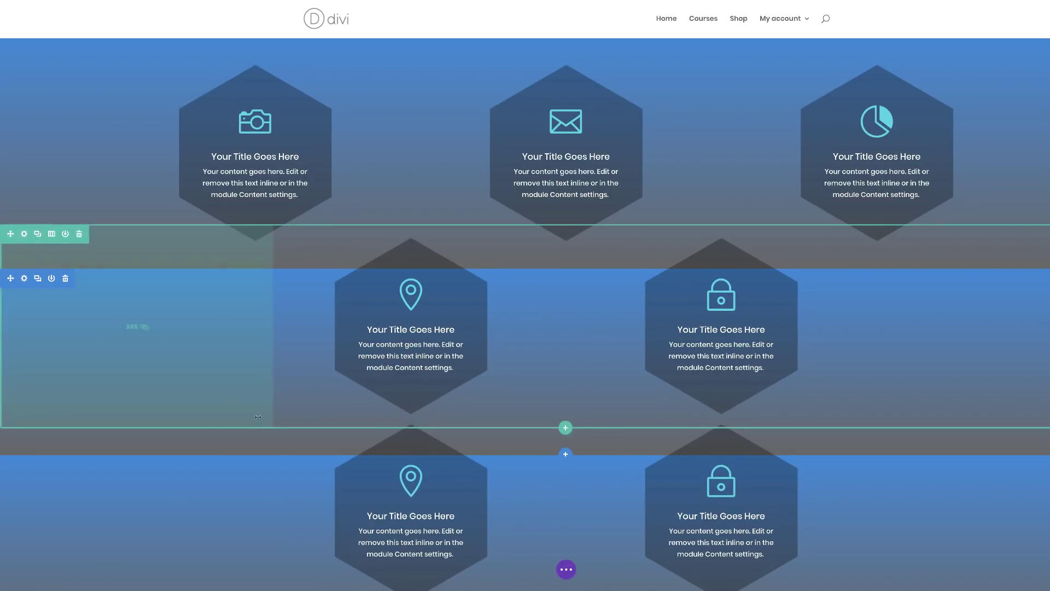
{"action": "scroll", "coordinate": [43, 218], "scroll_direction": "down", "scroll_amount": 1}
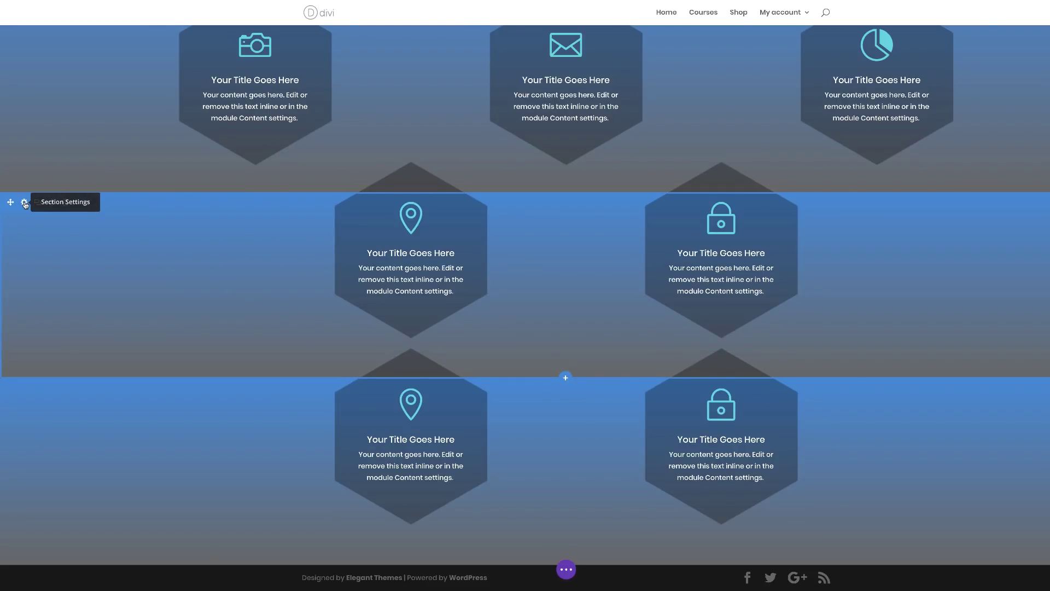
Step: Copy the middle section's gradient end color onto its gradient start color and save the section
{"action": "left_click", "coordinate": [25, 202]}
{"action": "left_click", "coordinate": [52, 82]}
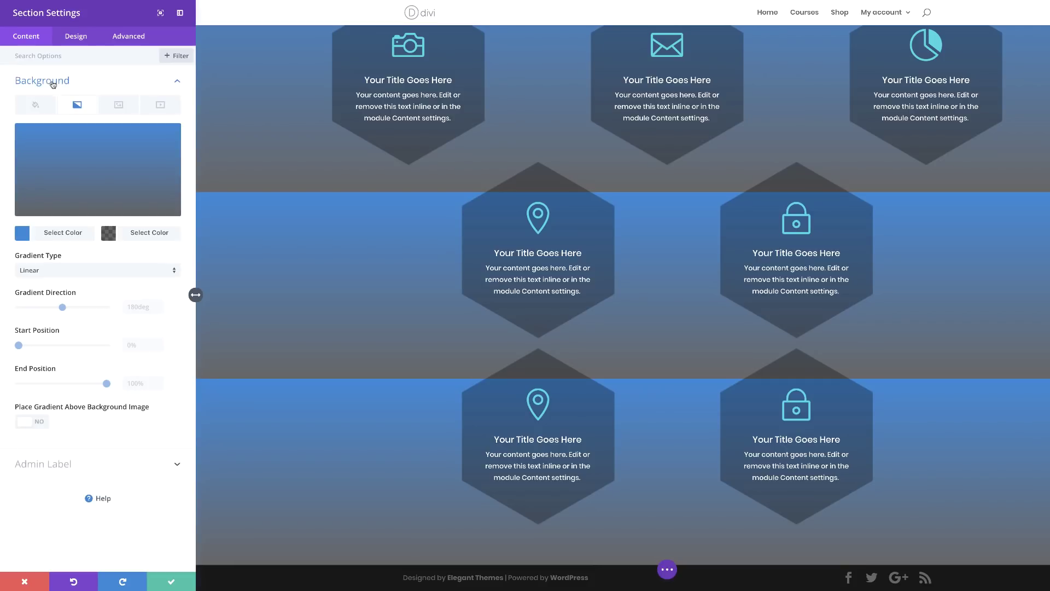
{"action": "right_click", "coordinate": [110, 235]}
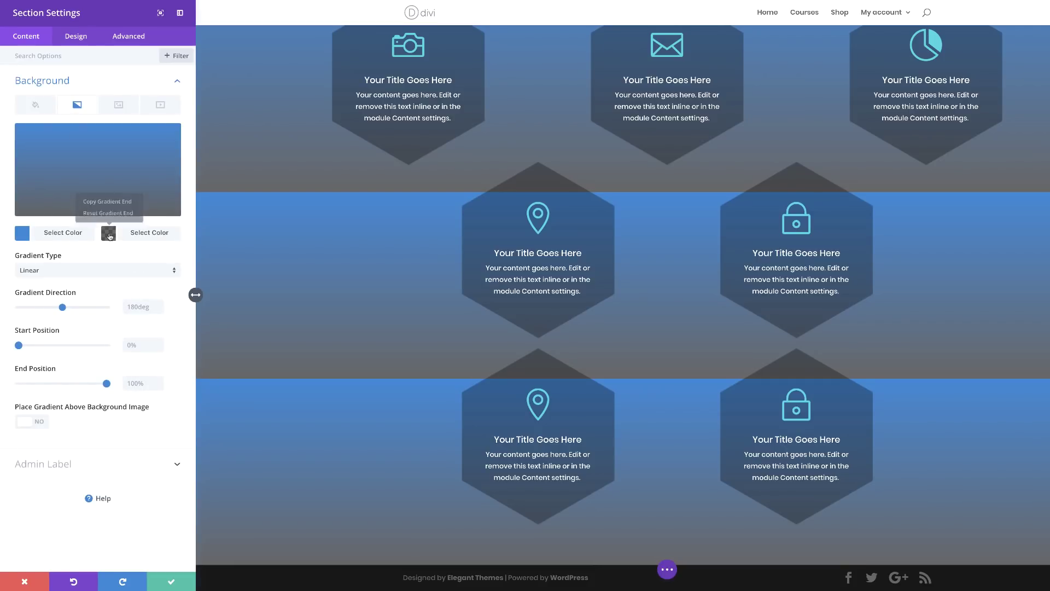
{"action": "left_click", "coordinate": [116, 200]}
{"action": "right_click", "coordinate": [62, 233]}
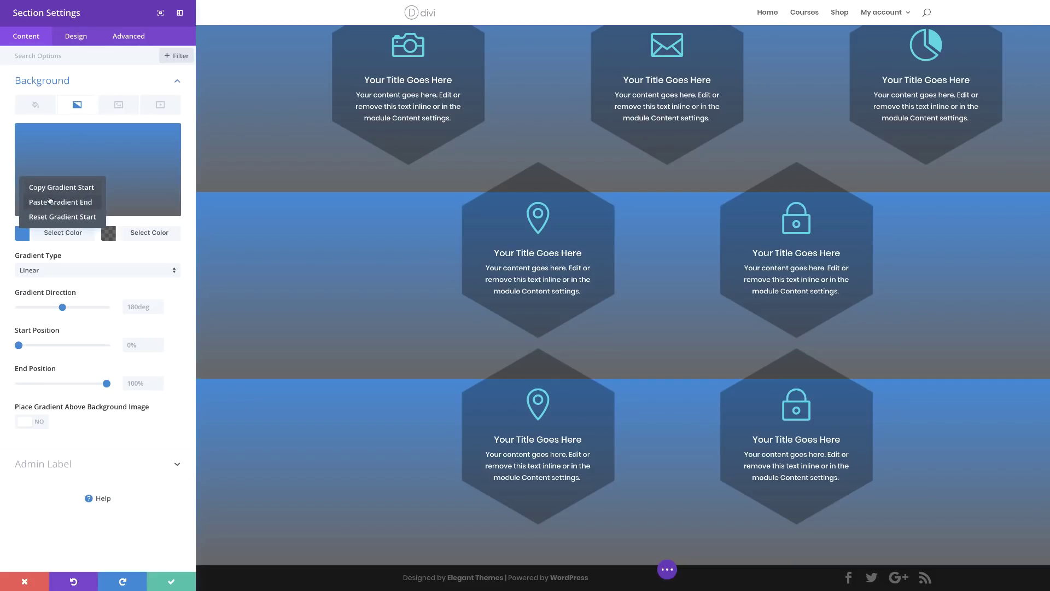
{"action": "left_click", "coordinate": [49, 201]}
{"action": "left_click", "coordinate": [172, 582]}
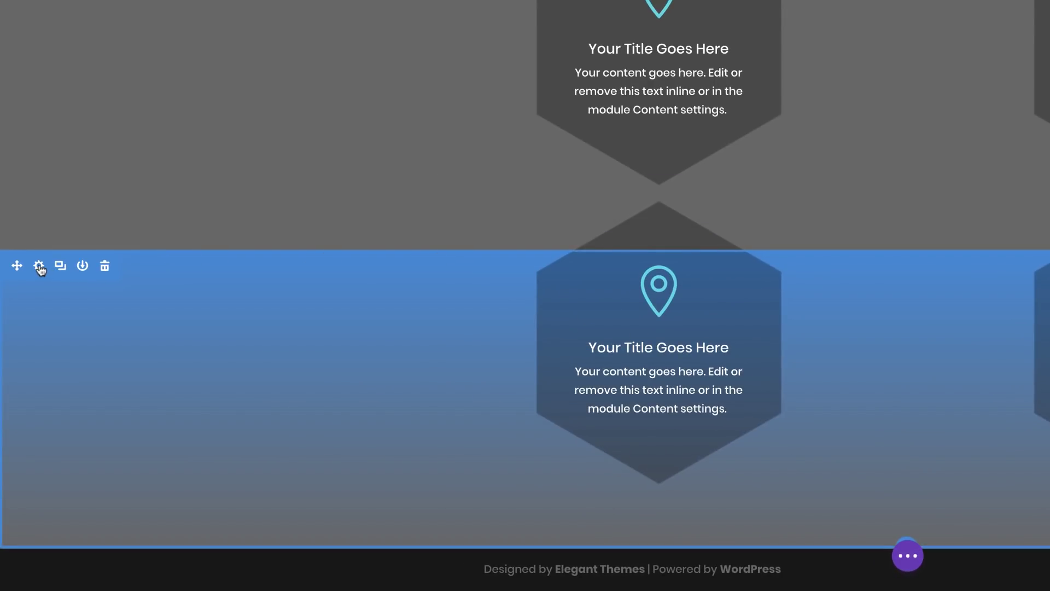
Step: Reverse the bottom section's gradient, with rgba(0,0,0,0.6) as the start color and #2b87da as the end color, and save the section
{"action": "left_click", "coordinate": [39, 266]}
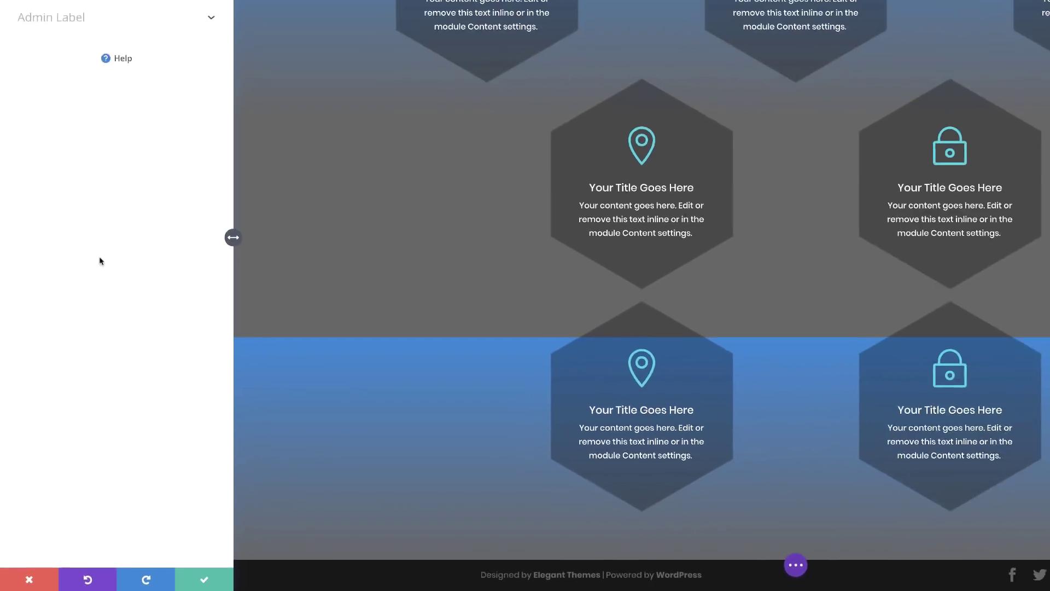
{"action": "left_click", "coordinate": [75, 82]}
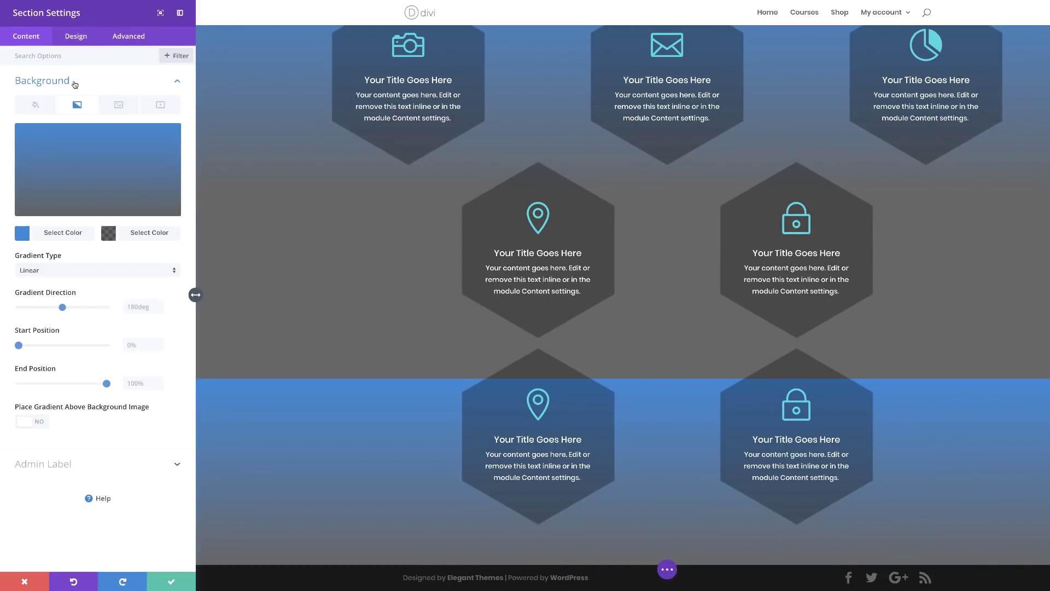
{"action": "left_click", "coordinate": [22, 235]}
{"action": "left_click", "coordinate": [109, 234]}
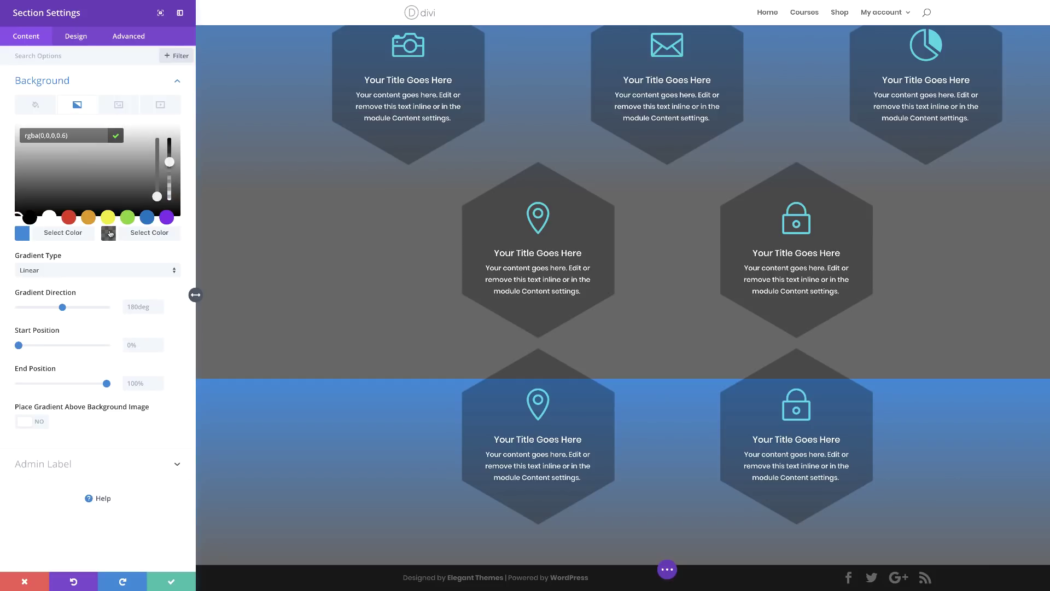
{"action": "left_click", "coordinate": [24, 234]}
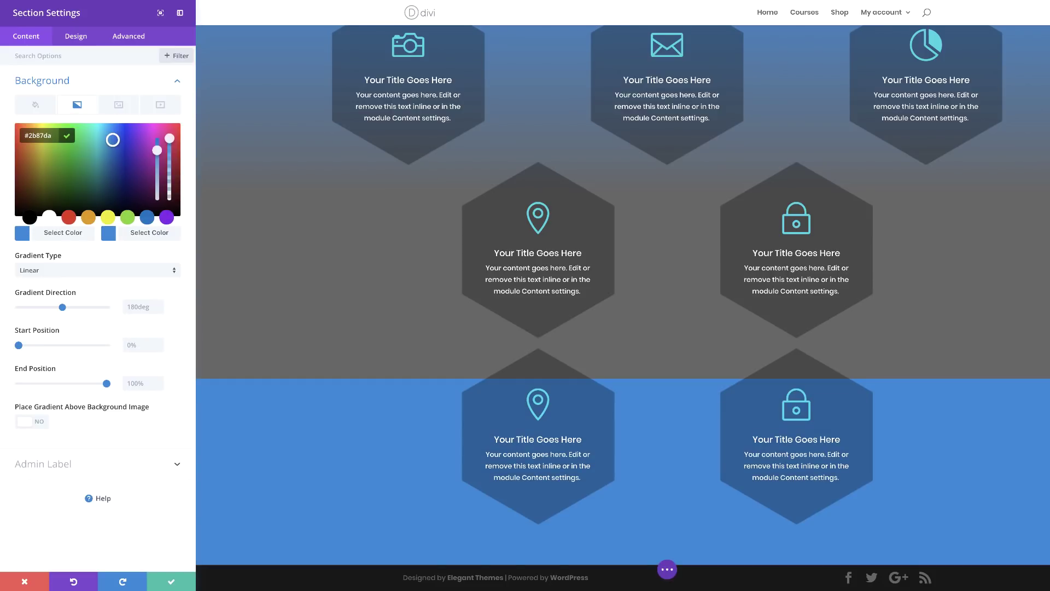
{"action": "key", "text": "ctrl+v"}
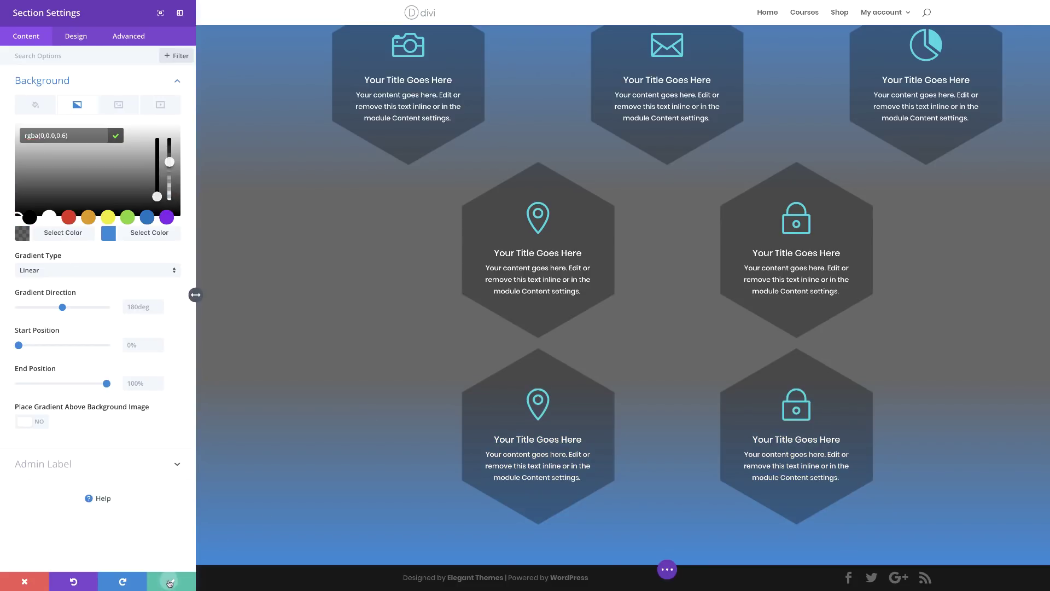
{"action": "left_click", "coordinate": [182, 575]}
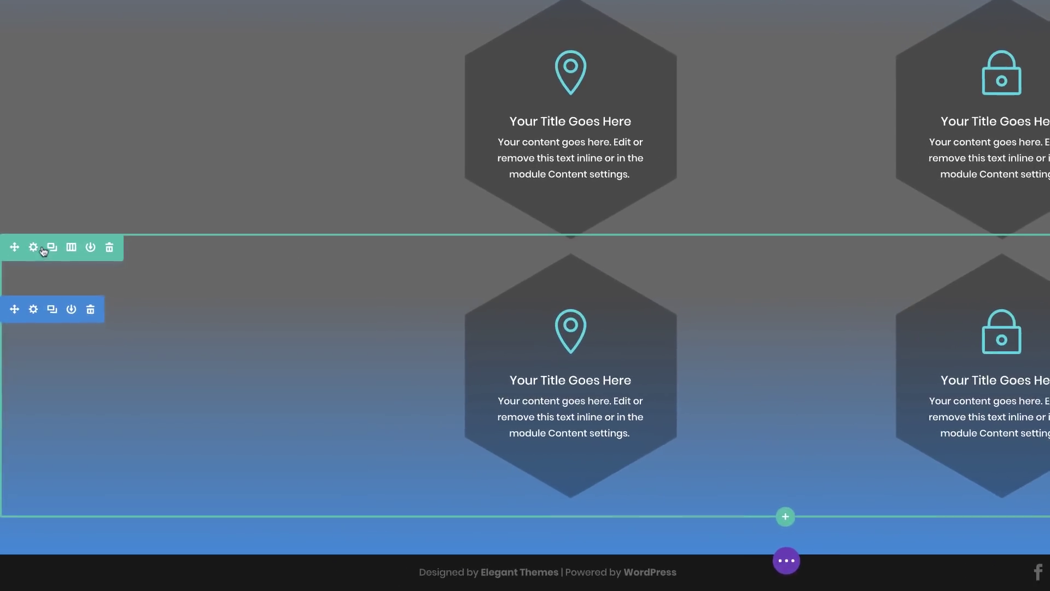
Step: Switch the bottom section's row to a single-column layout, set its left and right custom padding to 0%, and save the row
{"action": "left_click", "coordinate": [71, 247]}
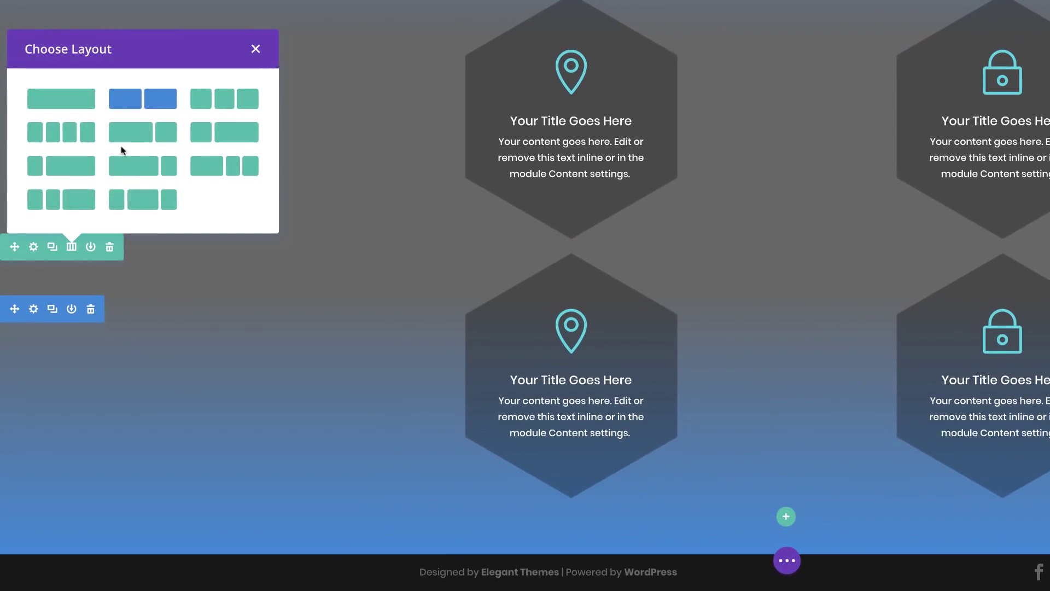
{"action": "left_click", "coordinate": [90, 100]}
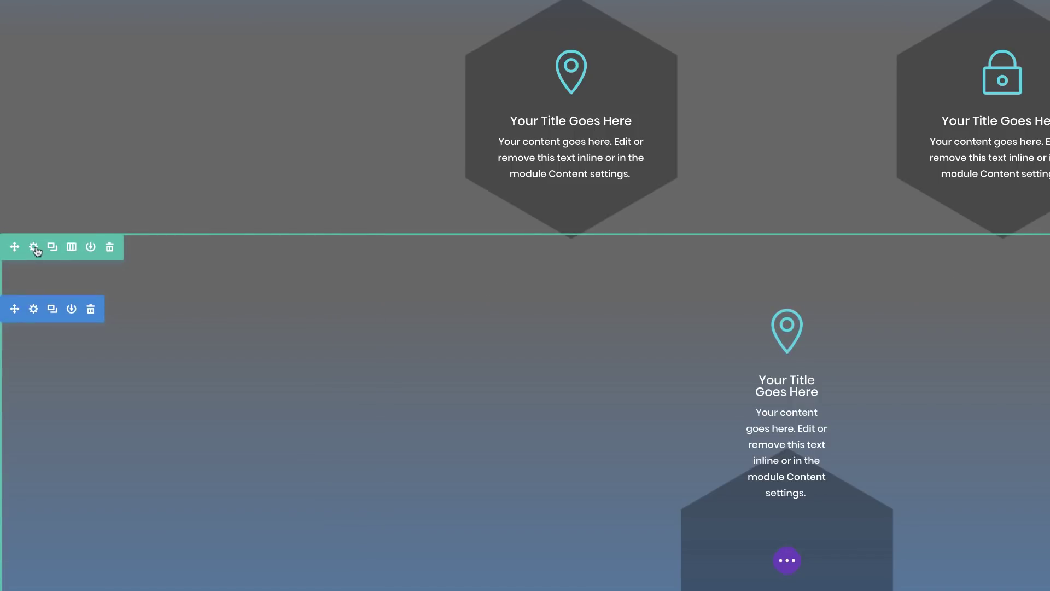
{"action": "left_click", "coordinate": [34, 247]}
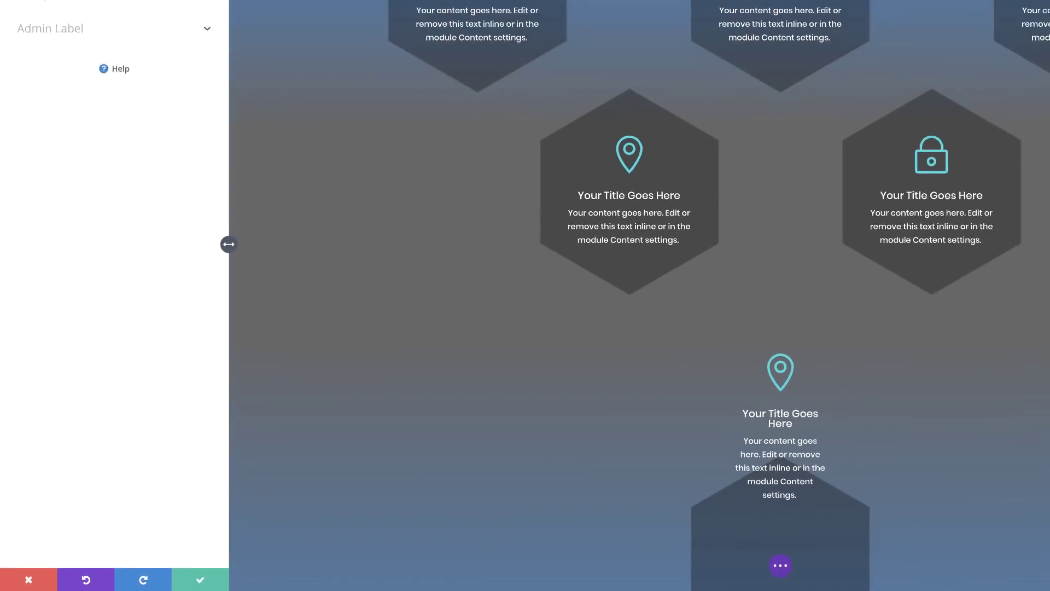
{"action": "left_click", "coordinate": [80, 38]}
{"action": "left_click", "coordinate": [47, 141]}
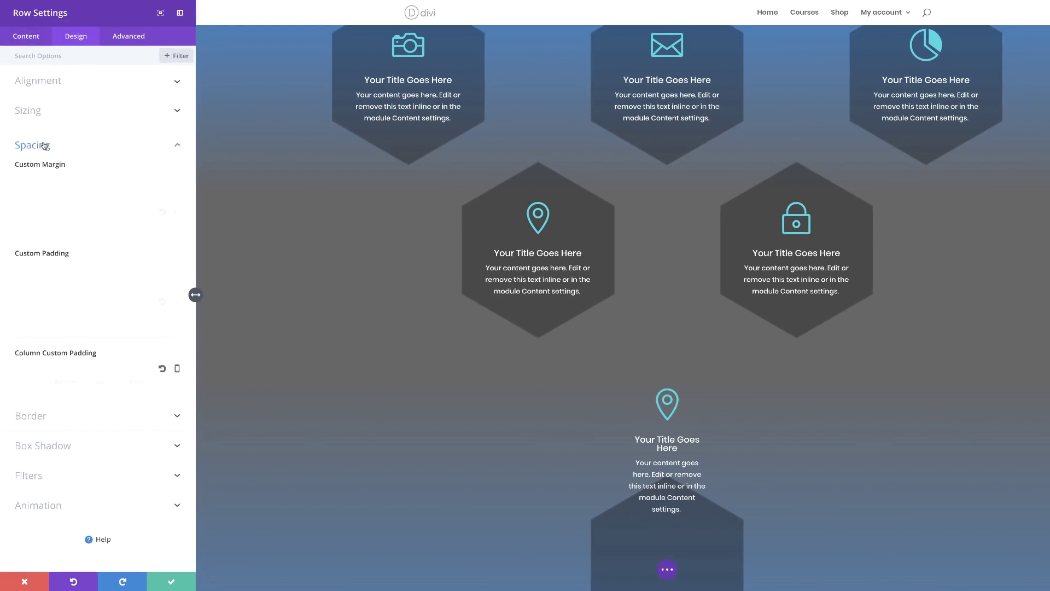
{"action": "left_click_drag", "start_coordinate": [101, 299], "coordinate": [102, 302]}
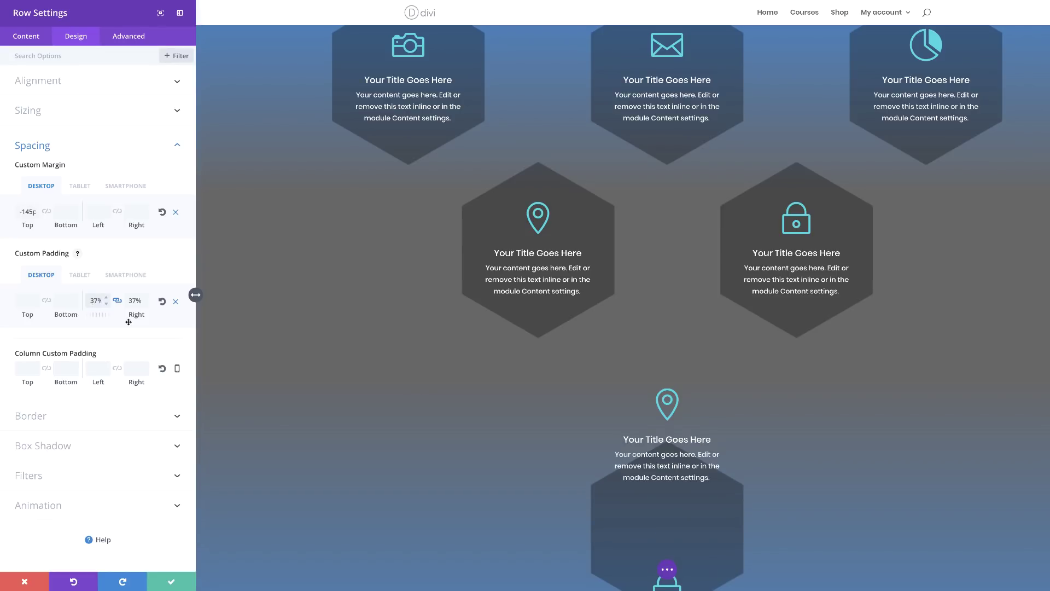
{"action": "scroll", "coordinate": [451, 419], "scroll_direction": "down", "scroll_amount": 3}
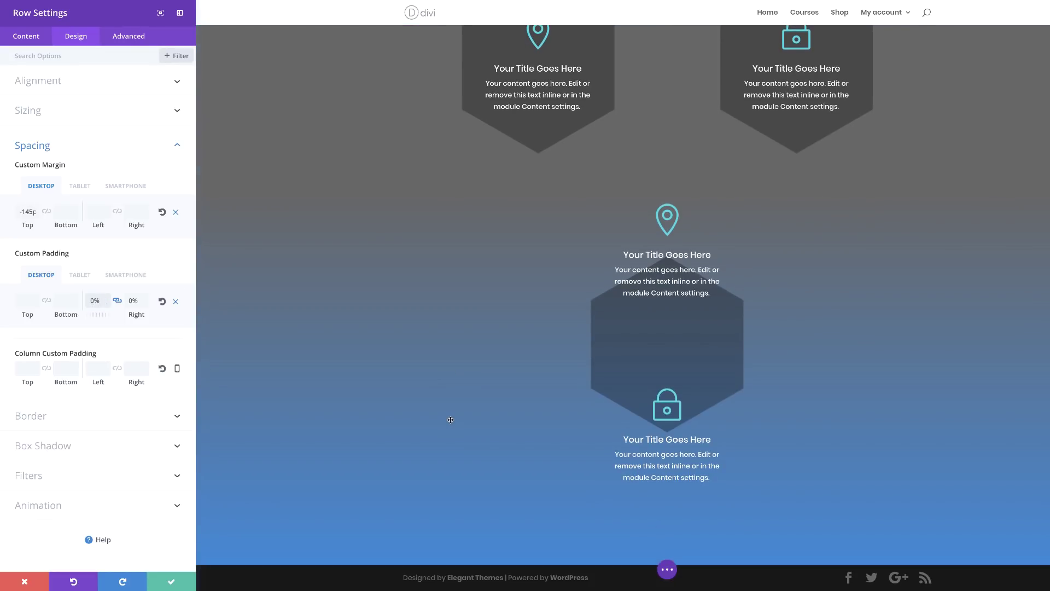
{"action": "left_click", "coordinate": [171, 584]}
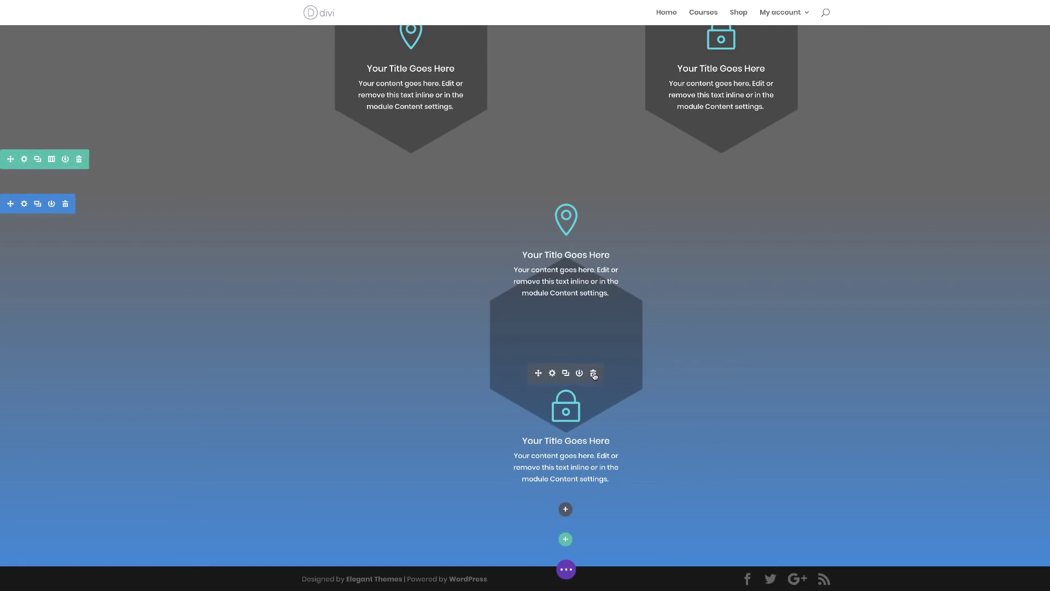
Step: Delete the padlock blurb from the bottom section's single-column row
{"action": "left_click", "coordinate": [594, 374]}
{"action": "left_click_drag", "start_coordinate": [108, 420], "coordinate": [77, 469]}
{"action": "left_click_drag", "start_coordinate": [344, 423], "coordinate": [350, 424]}
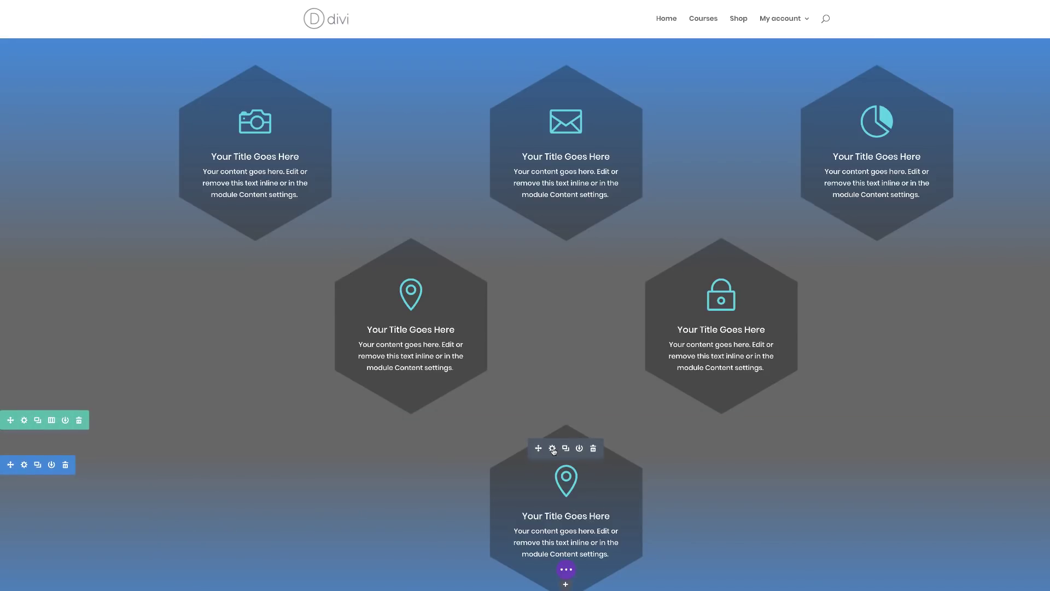
Step: Change the icon of the bottom row's remaining blurb to the hard drive and save the blurb
{"action": "left_click", "coordinate": [552, 448]}
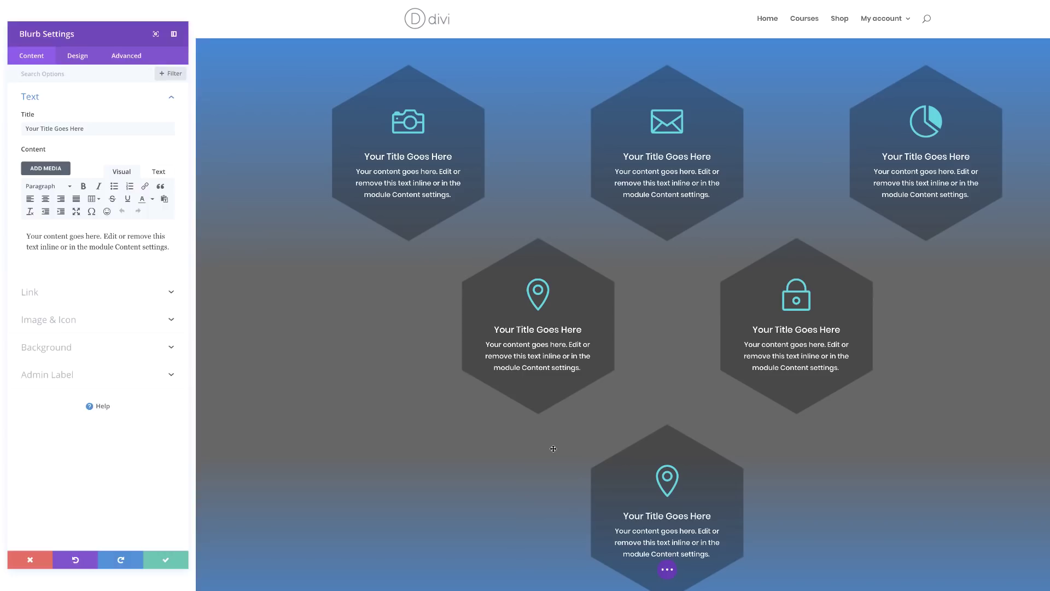
{"action": "left_click", "coordinate": [58, 324]}
{"action": "left_click_drag", "start_coordinate": [181, 219], "coordinate": [183, 249]}
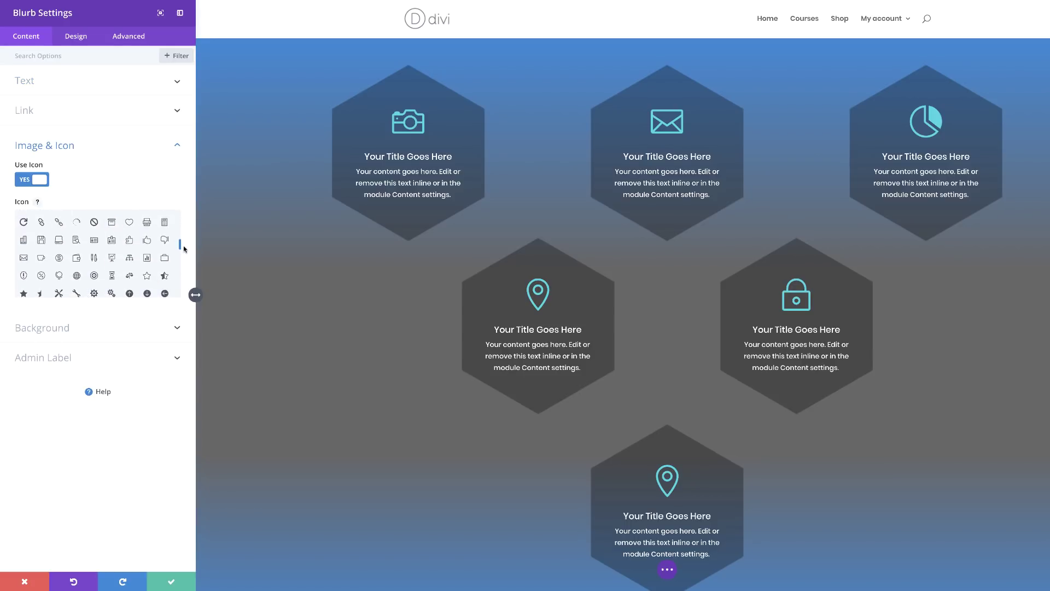
{"action": "left_click", "coordinate": [59, 241]}
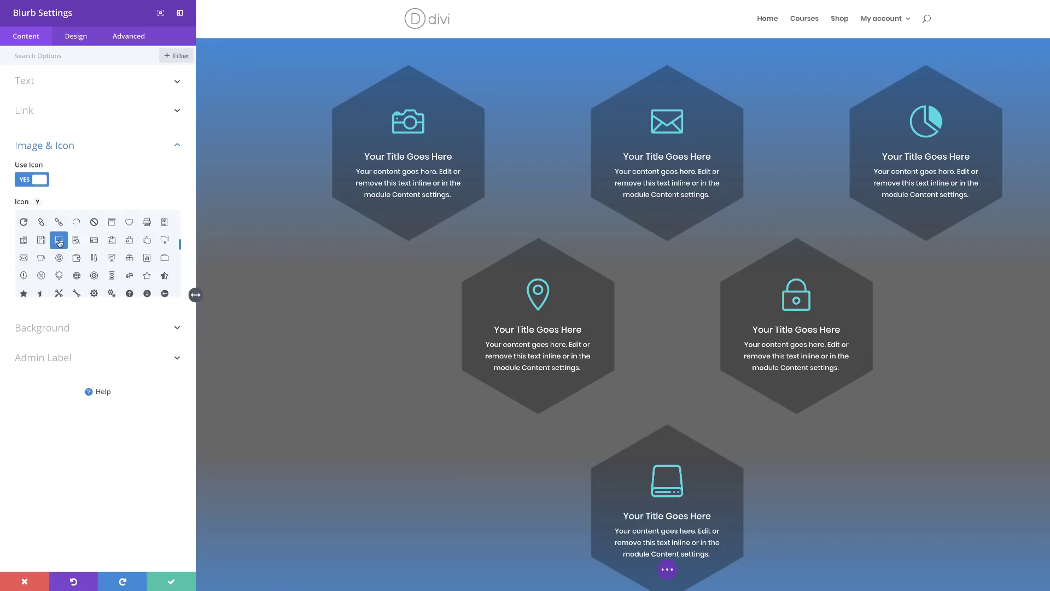
{"action": "left_click", "coordinate": [171, 583]}
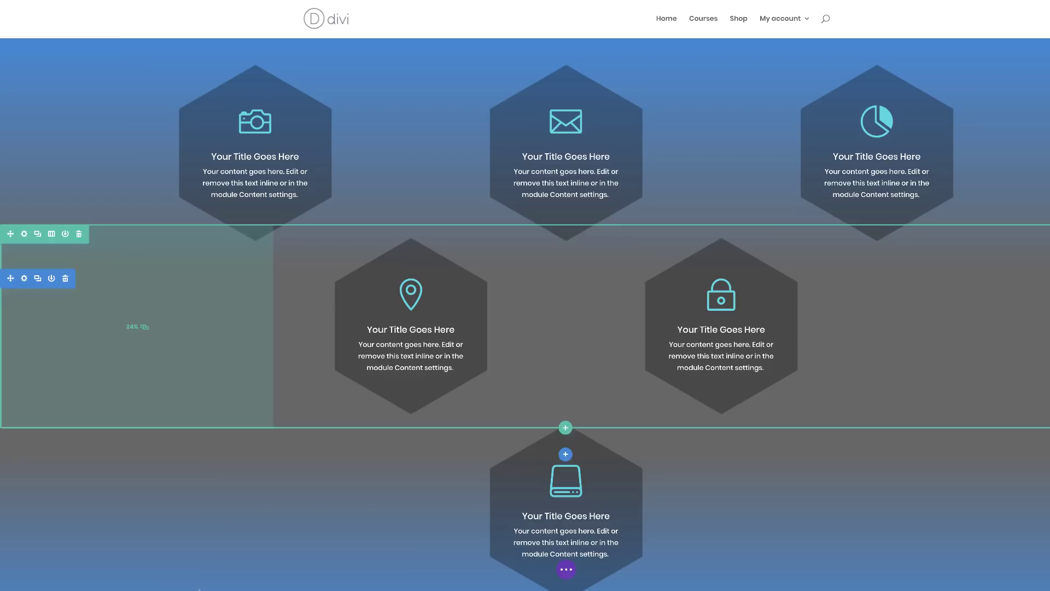